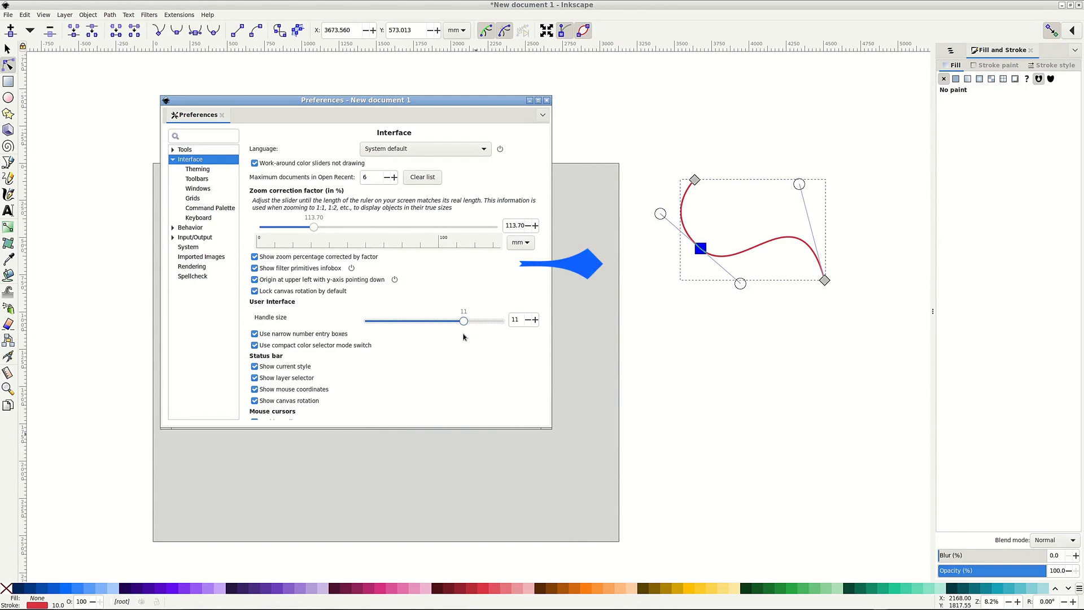
- Reduce the on-canvas handle size to 9 in Interface preferences
{"action": "left_click_drag", "start_coordinate": [463, 338], "coordinate": [443, 341]}
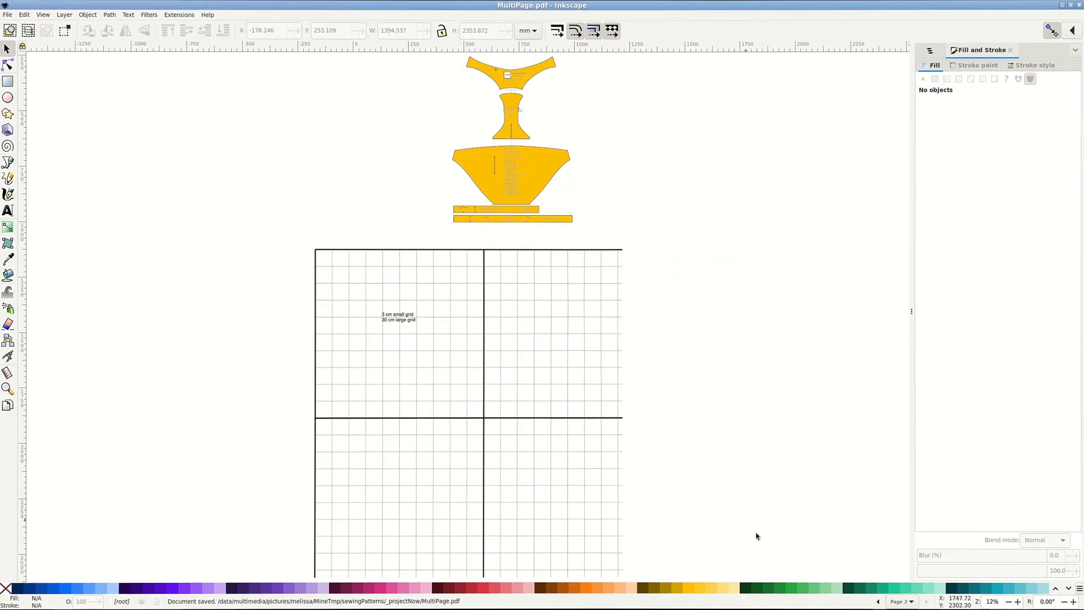
- Bring up MultiPage.pdf in PDF Studio Viewer
{"action": "left_click", "coordinate": [843, 604]}
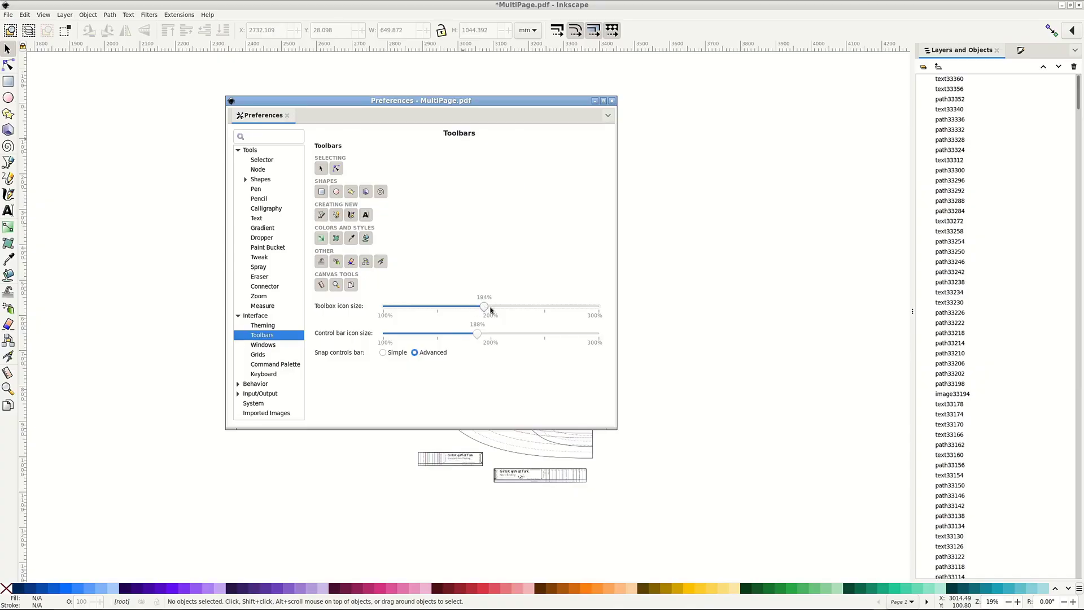
- Enlarge Inkscape's toolbox icons with the Toolbox icon size slider
{"action": "left_click_drag", "start_coordinate": [490, 310], "coordinate": [542, 308]}
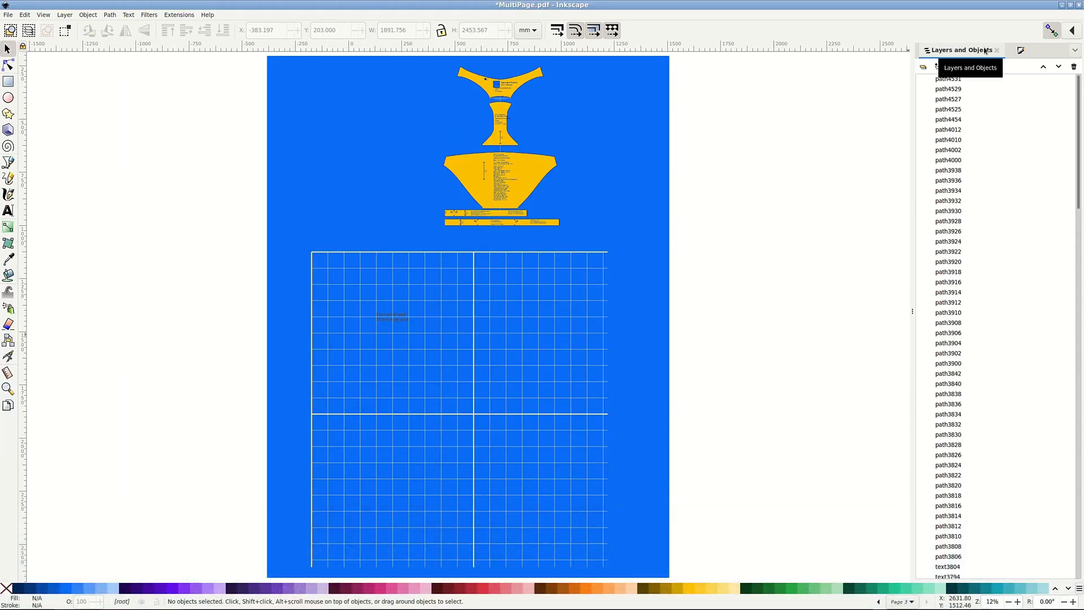
- Hold Alt over Layers and Objects rows to highlight the matching canvas objects
{"action": "key", "text": "alt"}
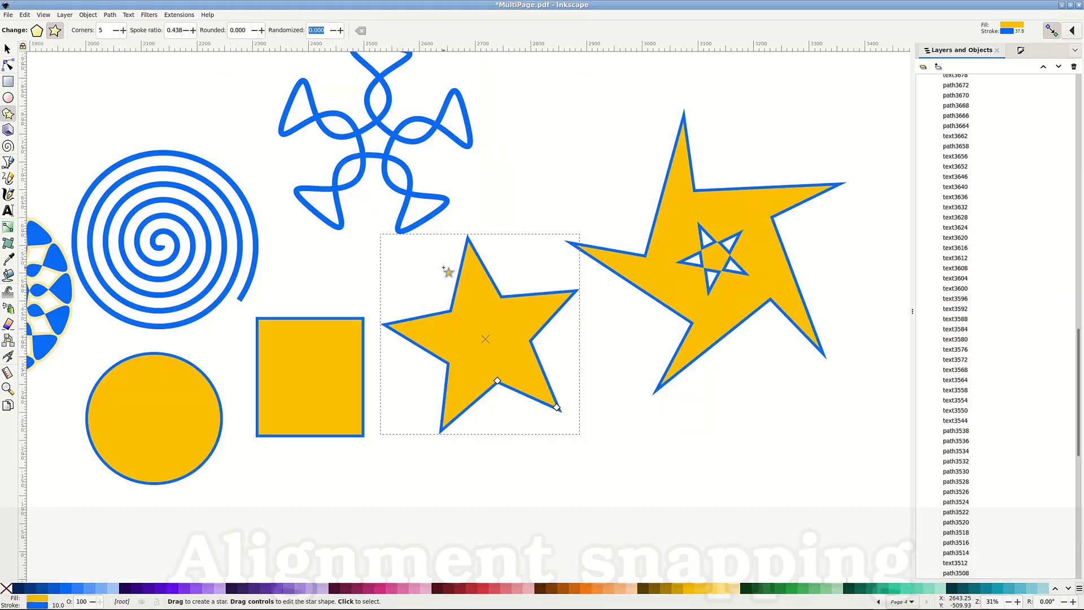
- Twist, untwist and thin the yellow star's base radius using alignment snaps to the square
{"action": "left_click_drag", "start_coordinate": [499, 389], "coordinate": [452, 382]}
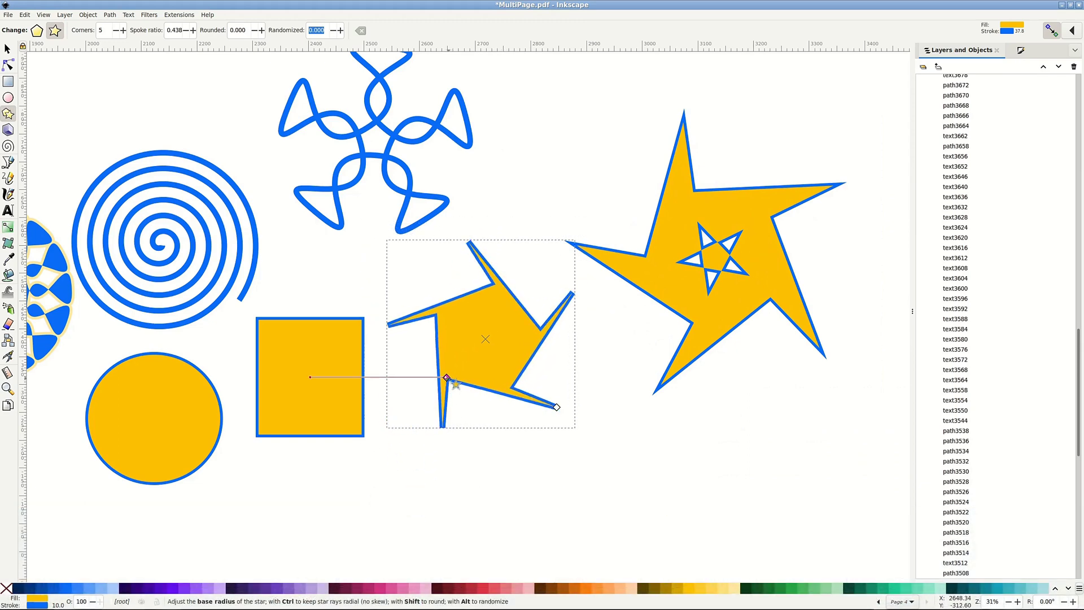
{"action": "left_click_drag", "start_coordinate": [452, 382], "coordinate": [482, 394]}
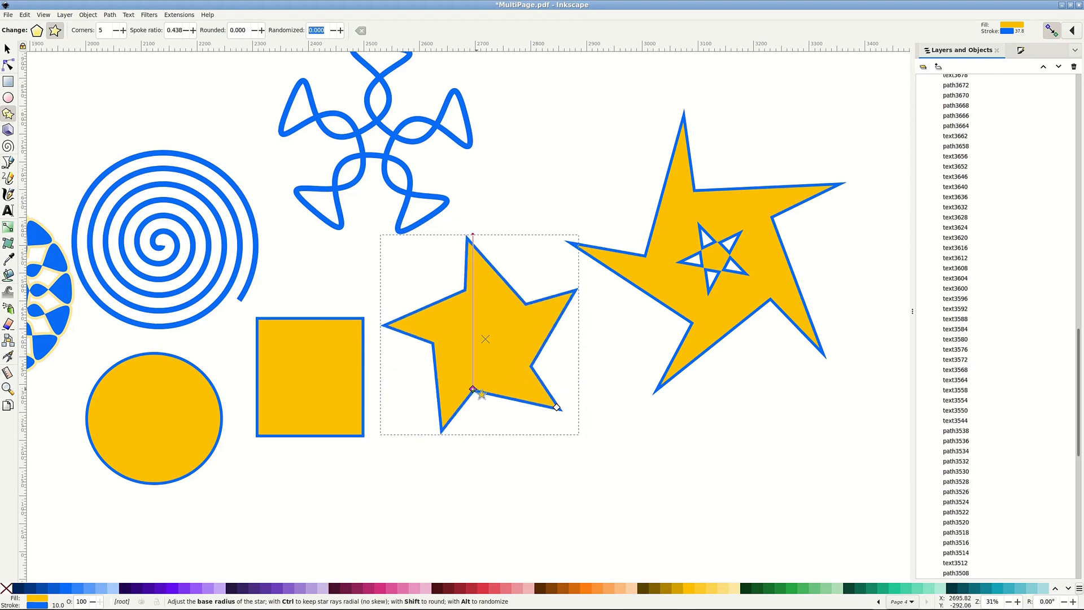
{"action": "left_click_drag", "start_coordinate": [482, 395], "coordinate": [496, 353]}
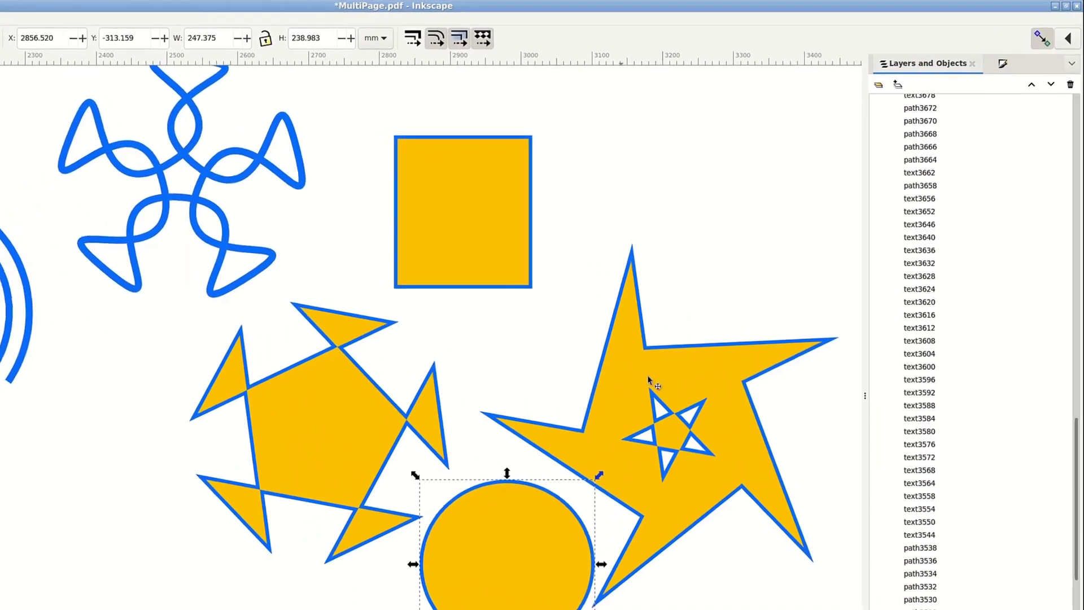
- Disable alignment snapping and move the blue piece's bottom-right node up and left
{"action": "left_click", "coordinate": [1066, 44]}
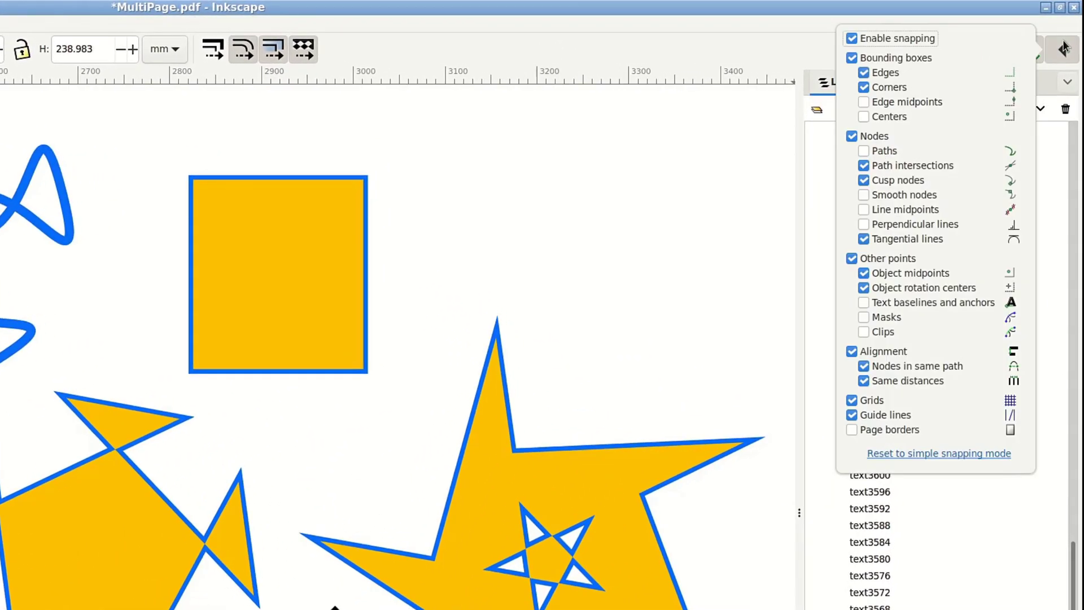
{"action": "left_click", "coordinate": [853, 351]}
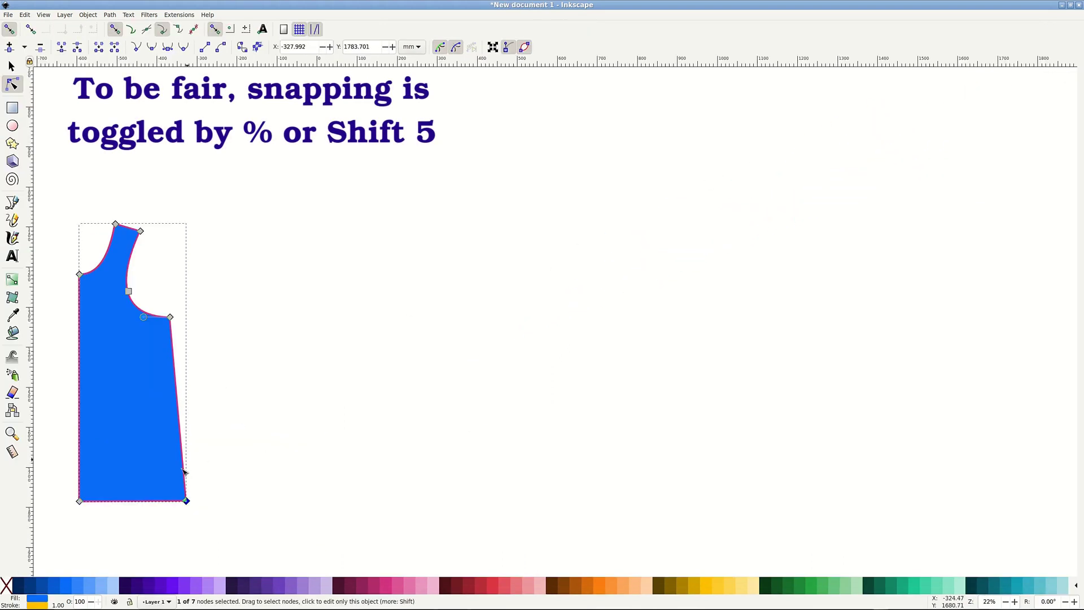
{"action": "mouse_move", "coordinate": [186, 501]}
{"action": "left_mouse_down"}
{"action": "mouse_move", "coordinate": [176, 493]}
{"action": "mouse_move", "coordinate": [188, 503]}
{"action": "left_mouse_up"}
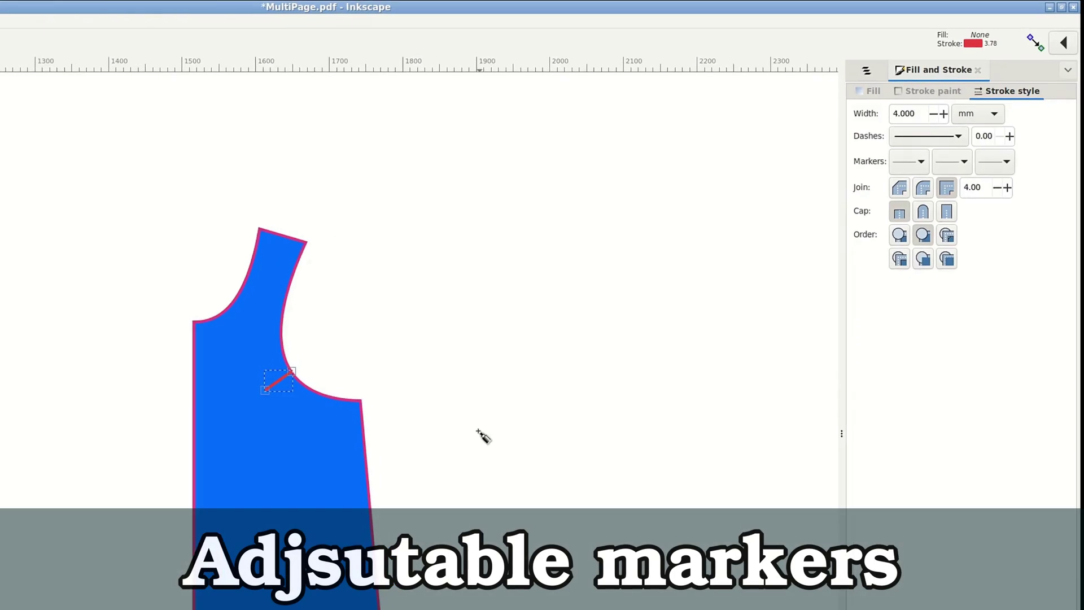
- Apply the Scissors start marker to the blue outline, oriented along the path and unflipped
{"action": "left_click", "coordinate": [909, 162]}
{"action": "left_click", "coordinate": [866, 245]}
{"action": "left_click", "coordinate": [809, 291]}
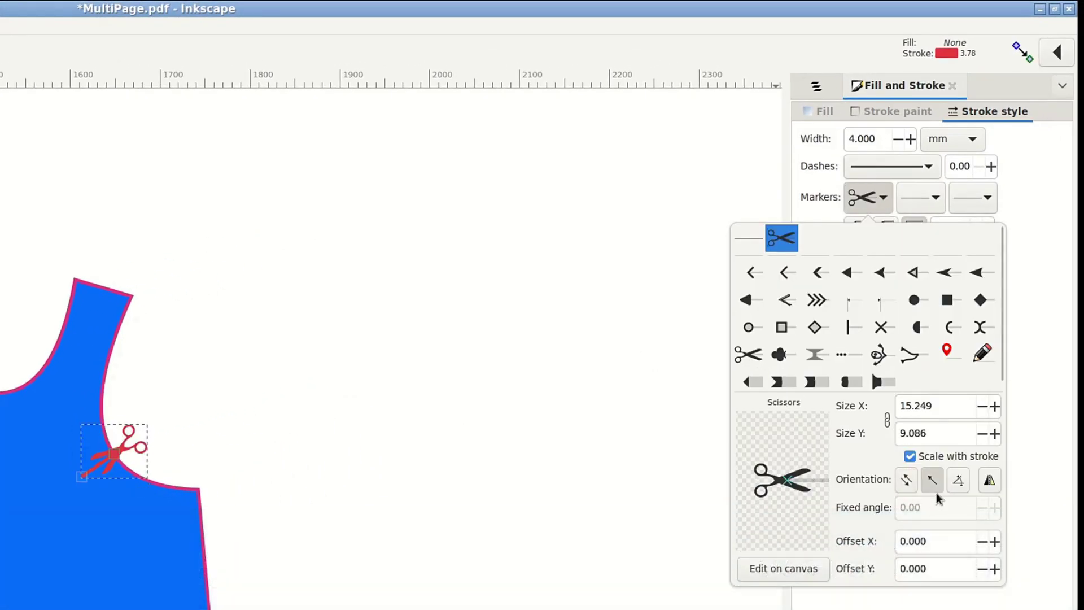
{"action": "left_click", "coordinate": [906, 479]}
{"action": "left_click", "coordinate": [933, 483]}
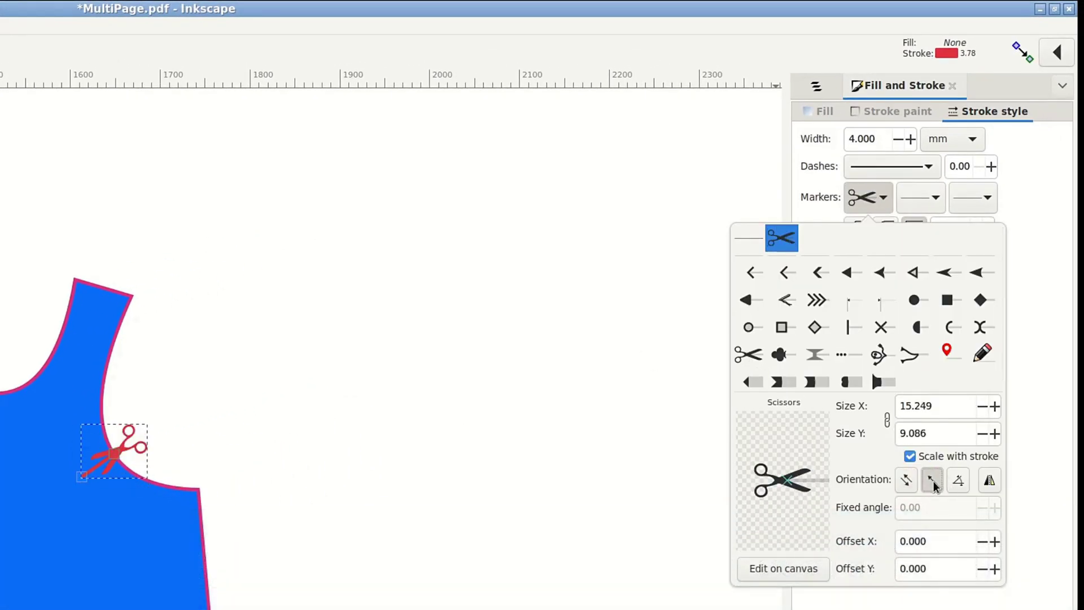
{"action": "left_click", "coordinate": [959, 481]}
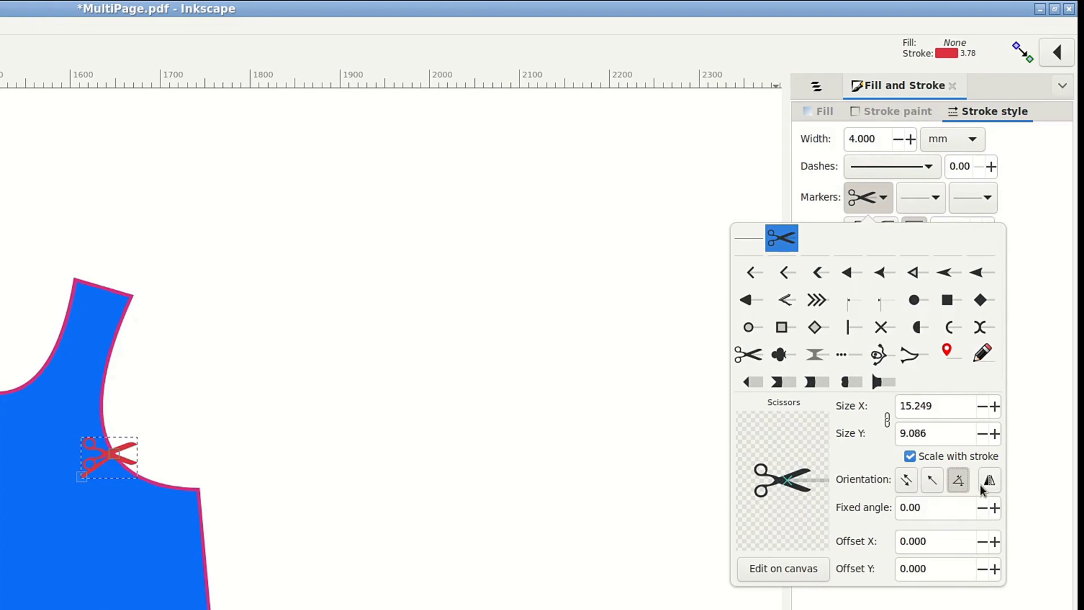
{"action": "left_click", "coordinate": [989, 480]}
{"action": "left_click", "coordinate": [907, 479]}
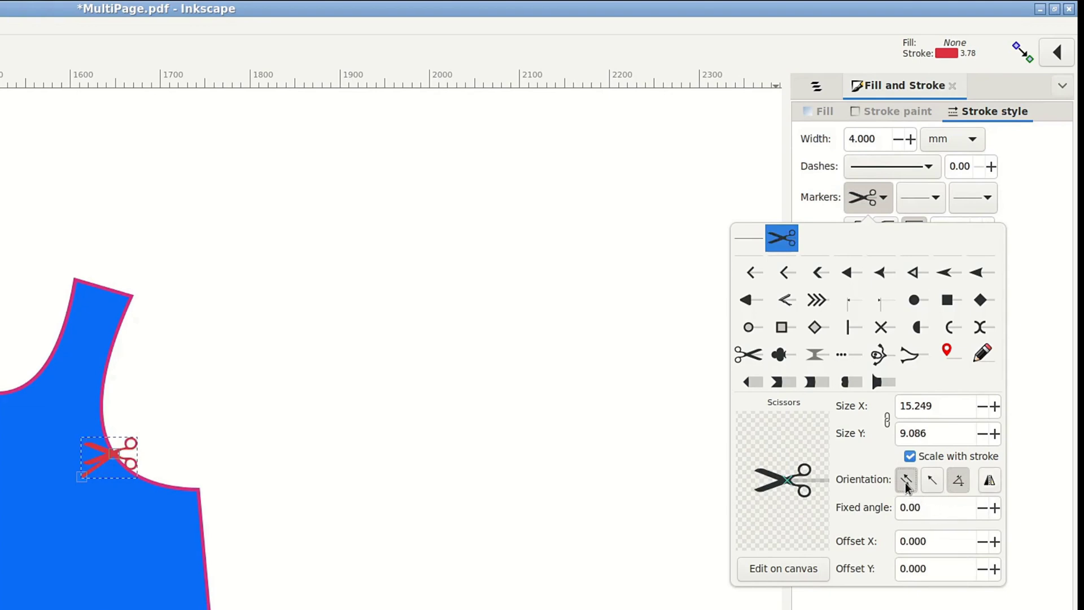
{"action": "left_click", "coordinate": [990, 480]}
- Increase the scissors marker's Size X and rotate it on canvas along the armhole
{"action": "scroll", "coordinate": [931, 421], "scroll_direction": "up", "scroll_amount": 6}
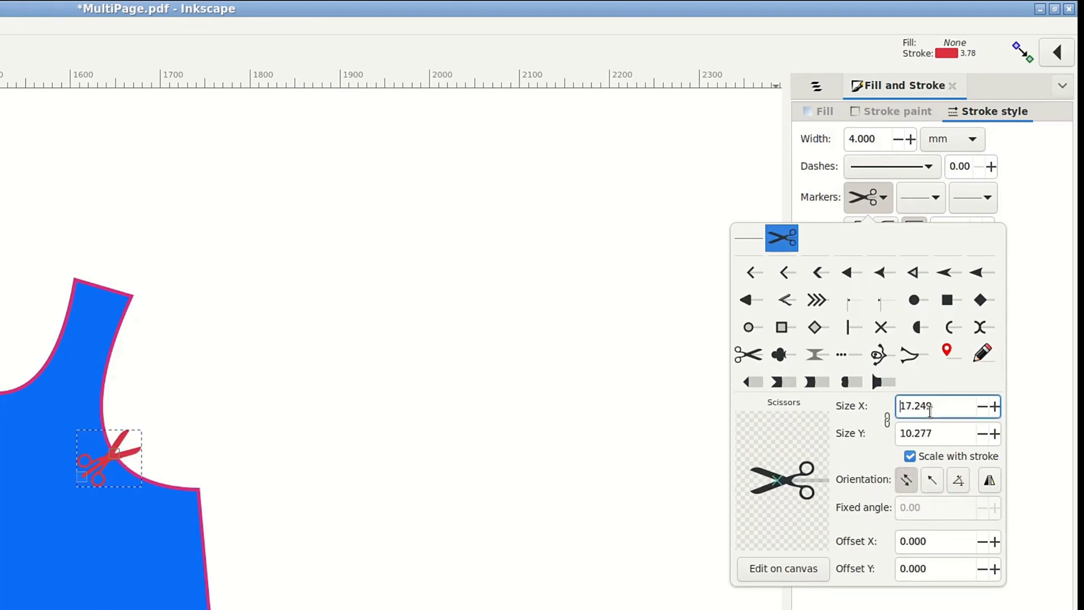
{"action": "left_click", "coordinate": [791, 571]}
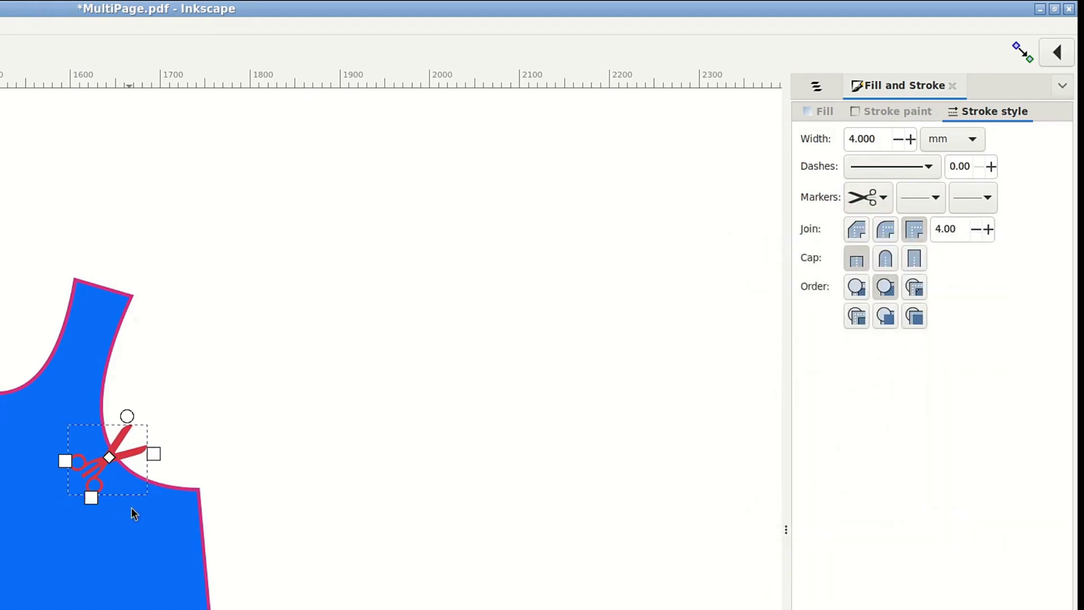
{"action": "mouse_move", "coordinate": [128, 418]}
{"action": "left_mouse_down"}
{"action": "mouse_move", "coordinate": [159, 491]}
{"action": "mouse_move", "coordinate": [68, 560]}
{"action": "left_mouse_up"}
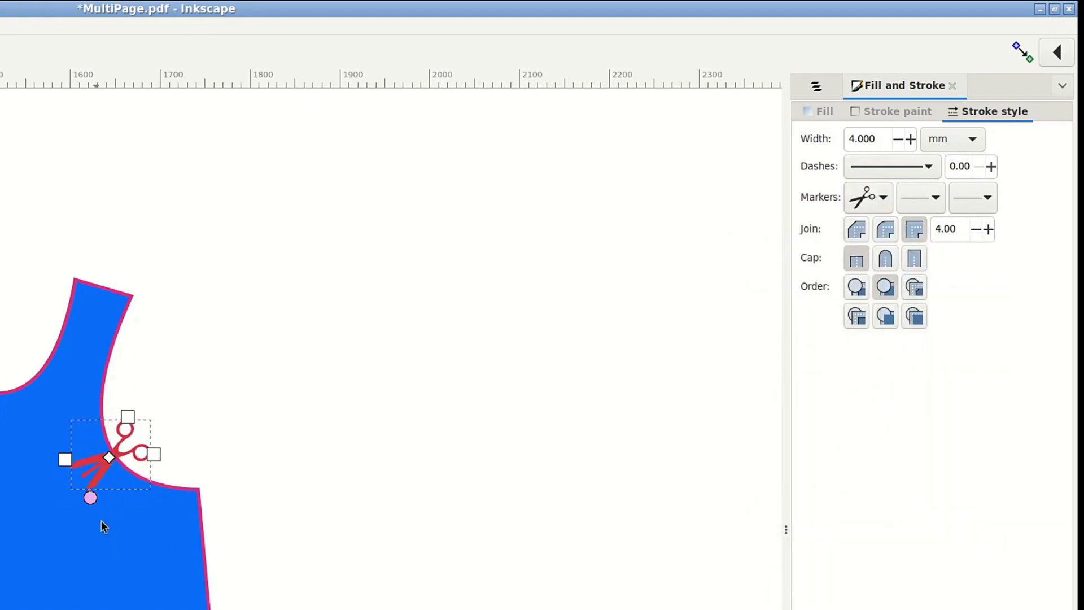
{"action": "left_click_drag", "start_coordinate": [109, 461], "coordinate": [115, 449]}
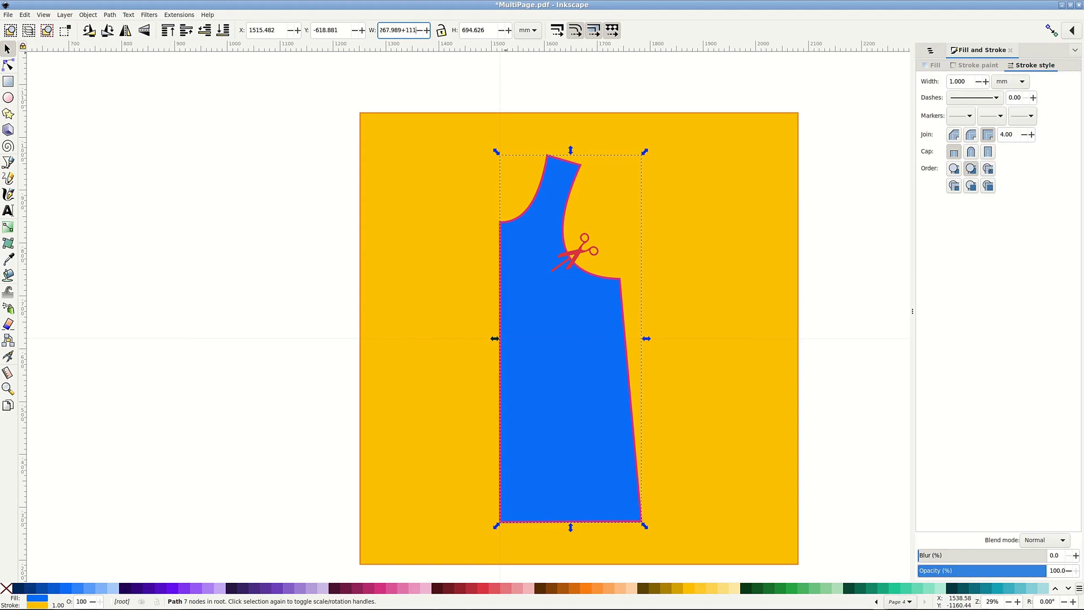
- Append +111 to the W value so the blue piece becomes 379.010 mm wide
{"action": "key", "text": "Return"}
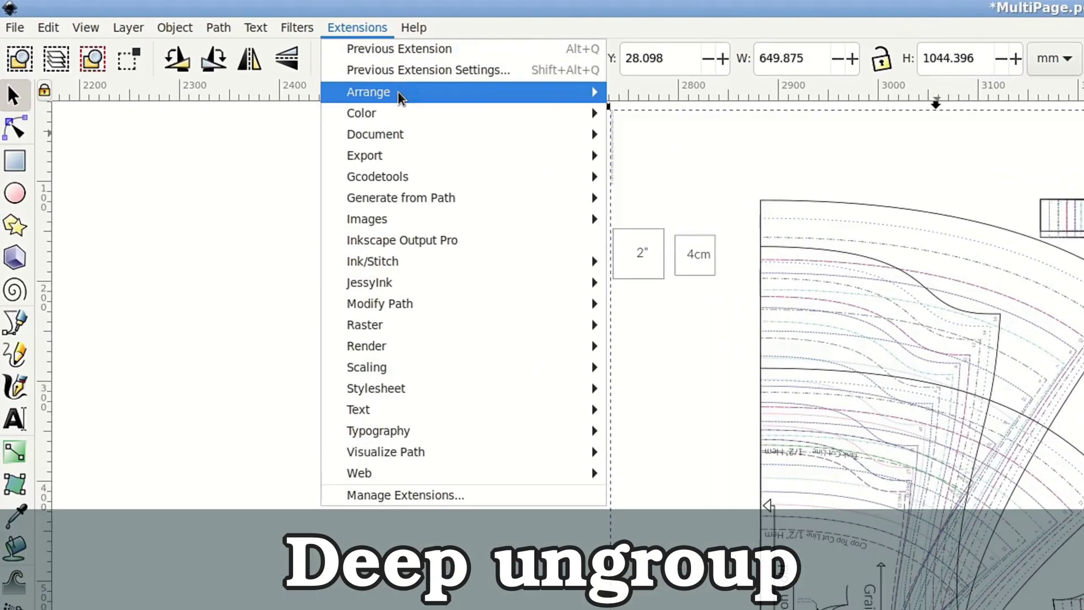
- Run Deep Ungroup on the whole sewing pattern and show the Layers and Objects list
{"action": "mouse_move", "coordinate": [294, 68]}
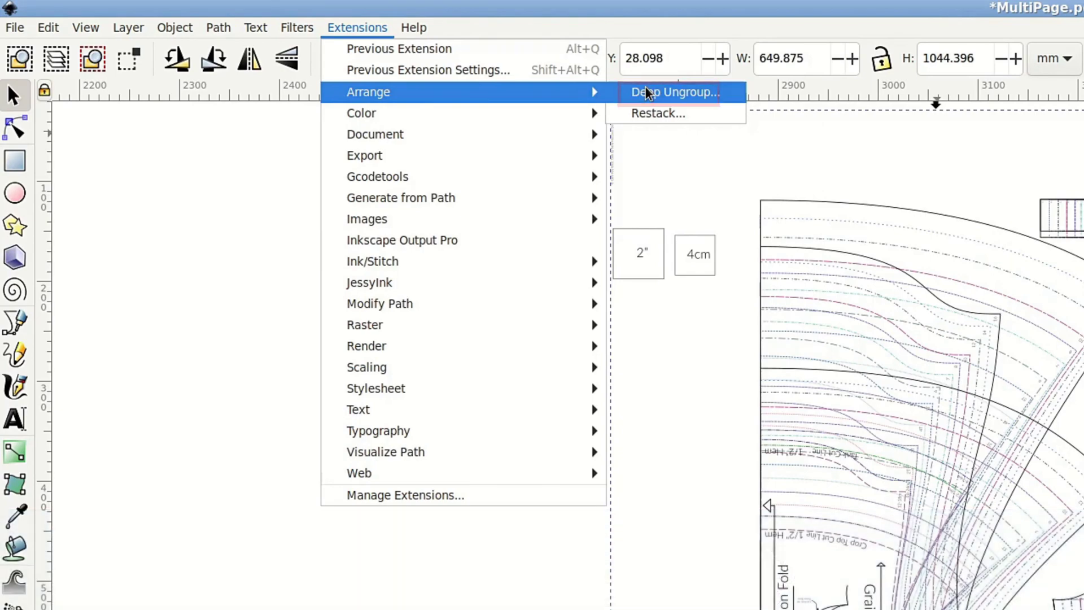
{"action": "left_click", "coordinate": [646, 89]}
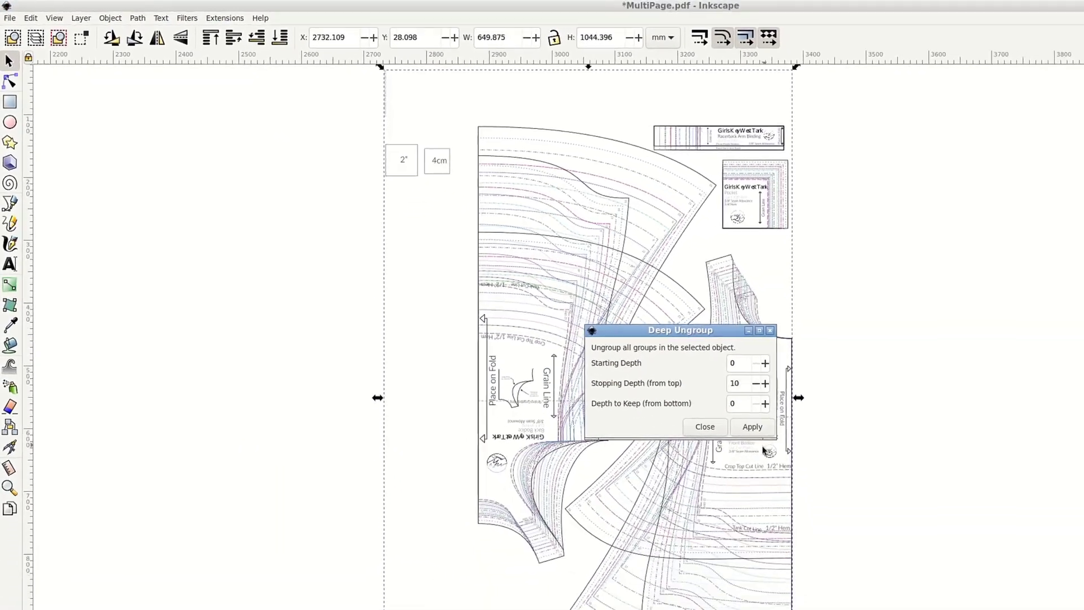
{"action": "left_click", "coordinate": [753, 427]}
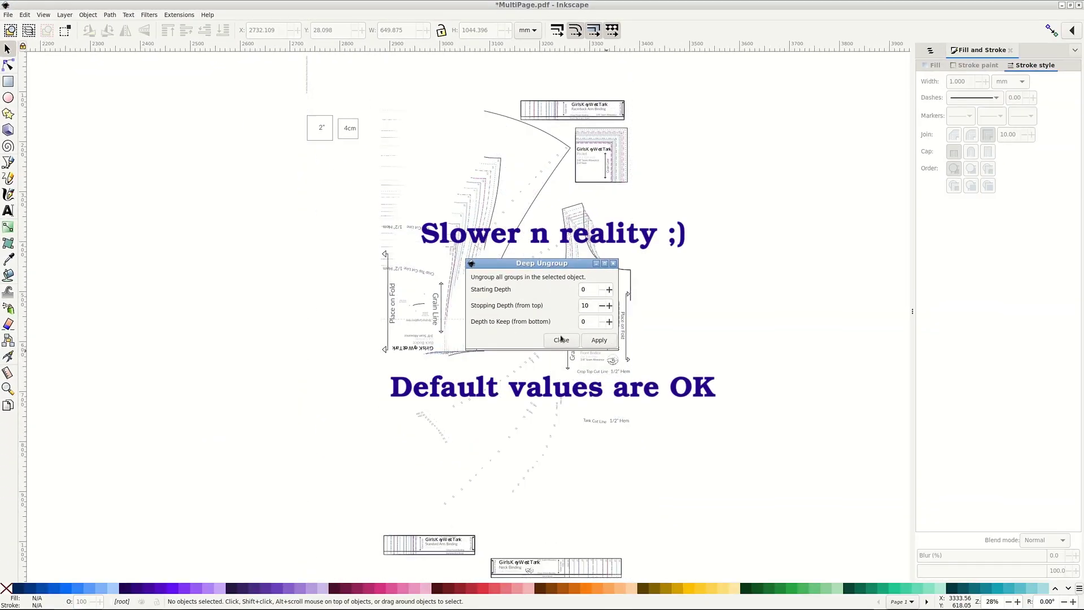
{"action": "left_click", "coordinate": [557, 341]}
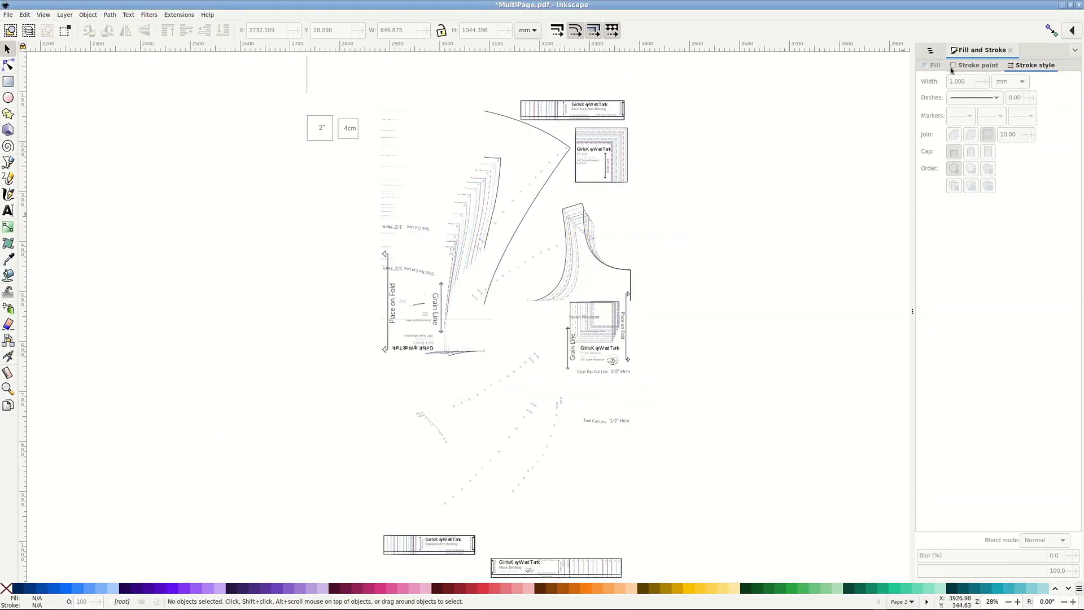
{"action": "left_click", "coordinate": [931, 51]}
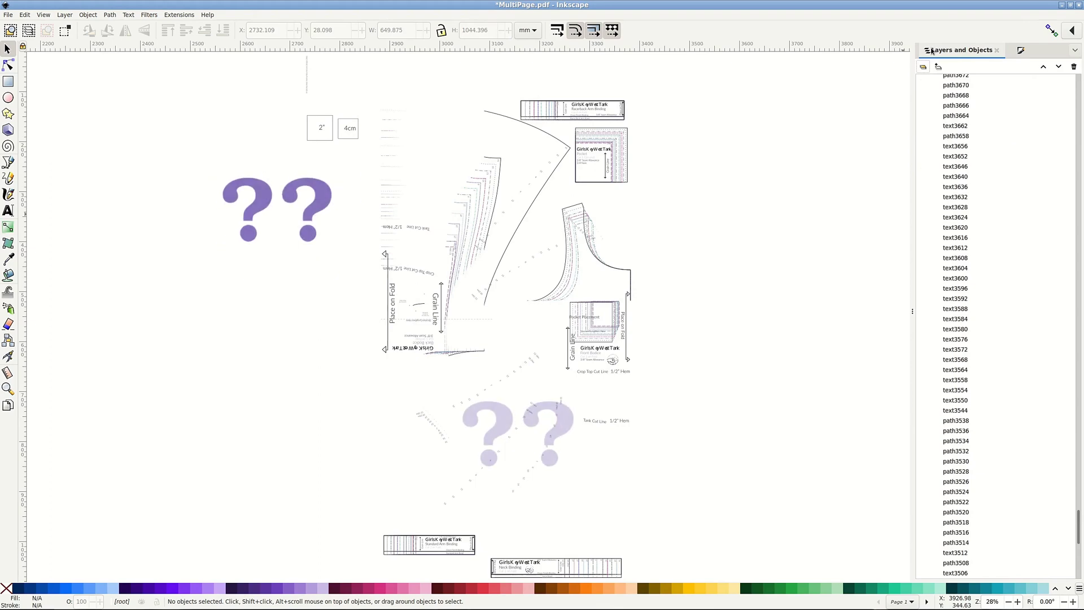
- Select all imported objects and release their clipping with Object > Clip > Release Clip
{"action": "left_click", "coordinate": [500, 384]}
{"action": "scroll", "coordinate": [500, 383], "scroll_direction": "up", "scroll_amount": 2}
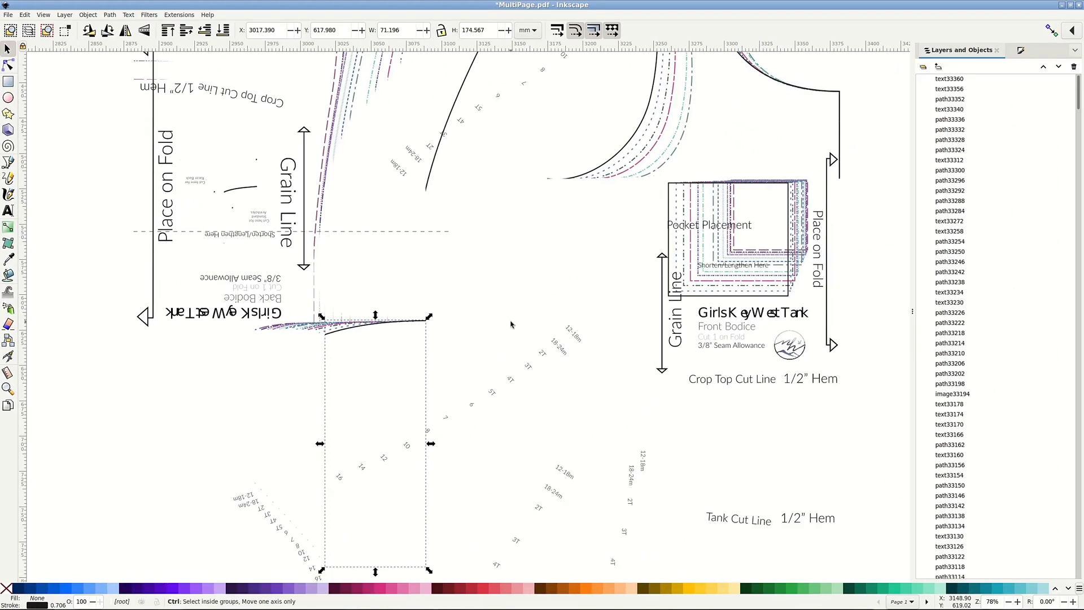
{"action": "scroll", "coordinate": [511, 325], "scroll_direction": "down", "scroll_amount": 4, "text": "ctrl"}
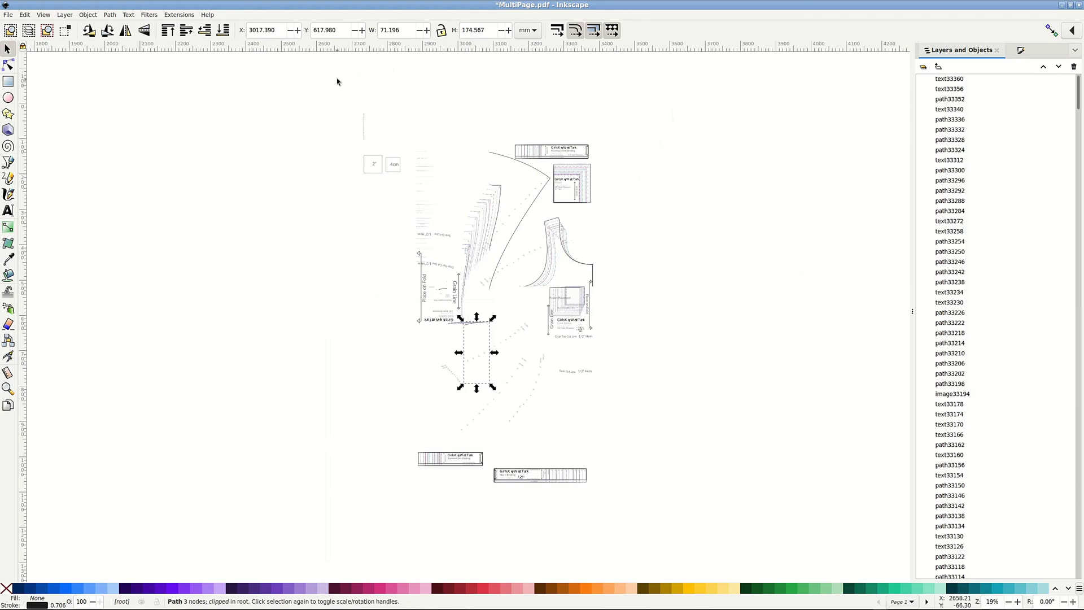
{"action": "key", "text": "ctrl+a"}
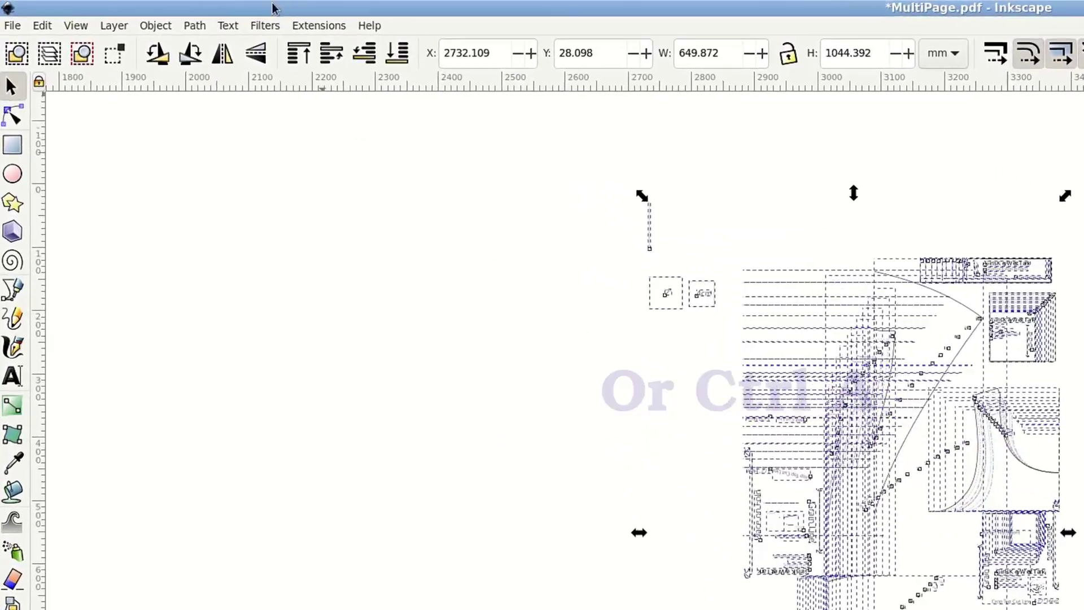
{"action": "left_click", "coordinate": [155, 26]}
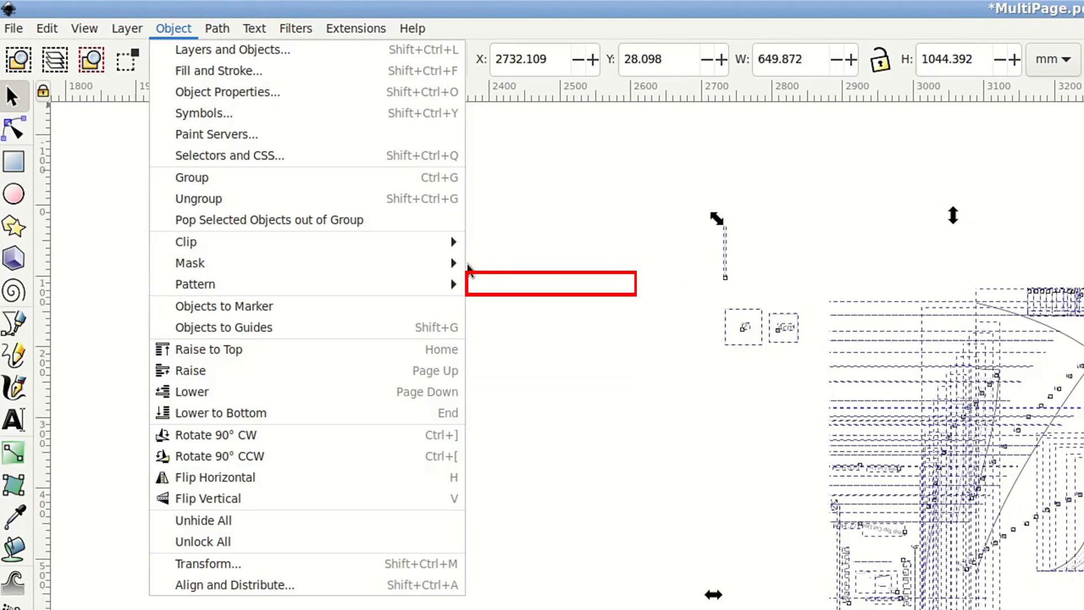
{"action": "mouse_move", "coordinate": [457, 254]}
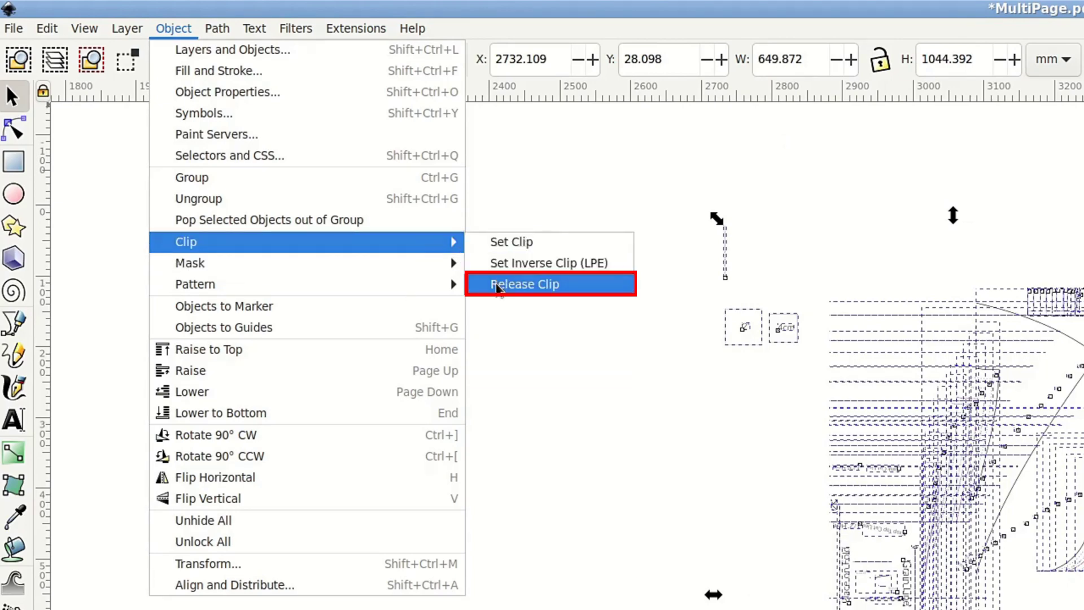
{"action": "left_click", "coordinate": [497, 288]}
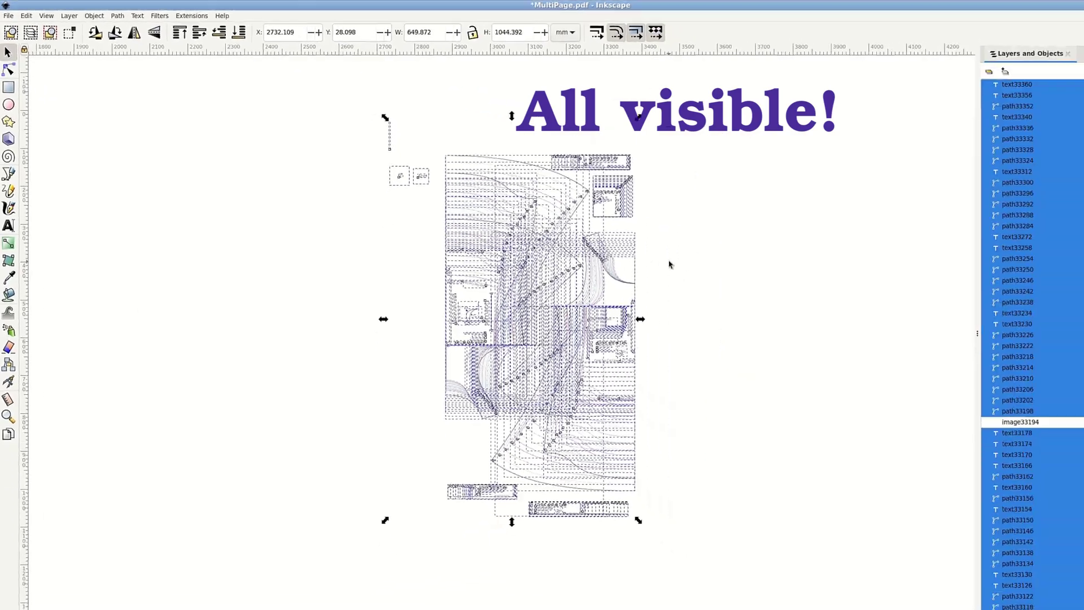
- Set toolbox icon size to 219% and hide the connector tool and another tool
{"action": "key", "text": "Escape"}
{"action": "key", "text": "ctrl+shift+p"}
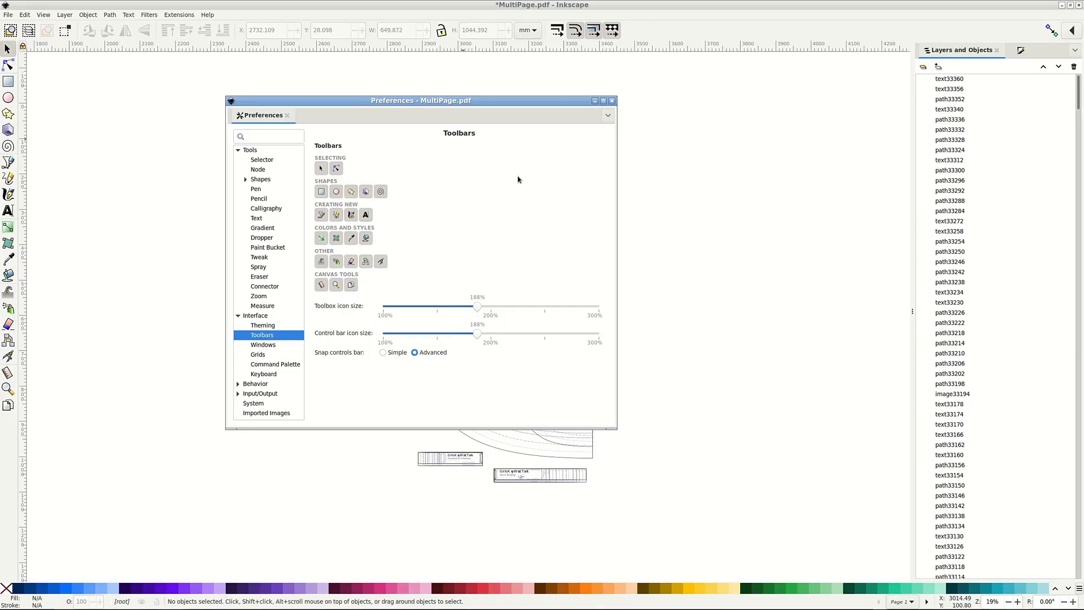
{"action": "left_click_drag", "start_coordinate": [478, 310], "coordinate": [513, 309]}
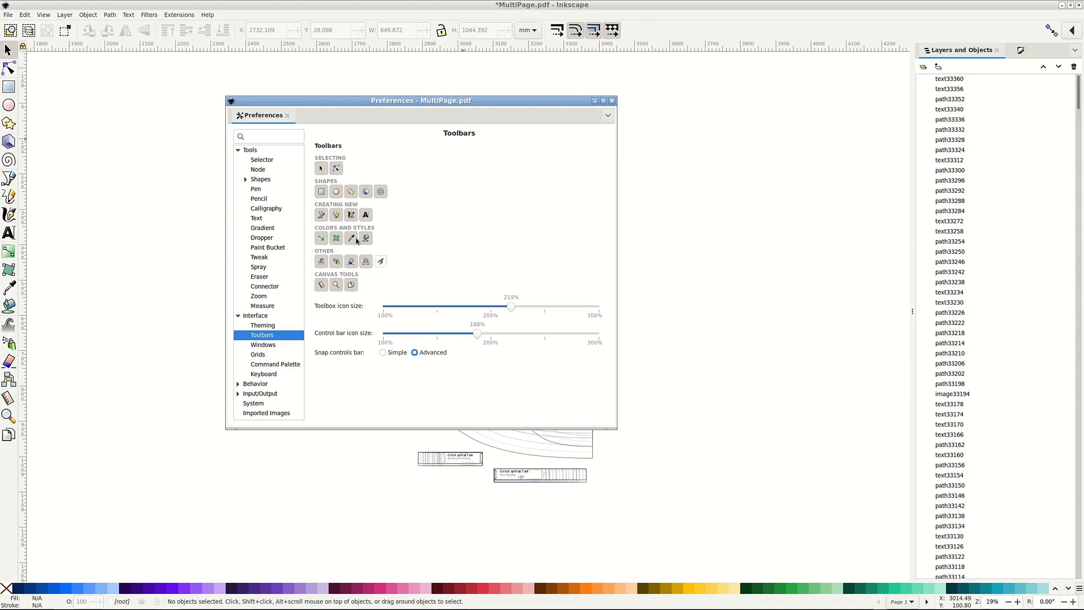
{"action": "left_click", "coordinate": [365, 262]}
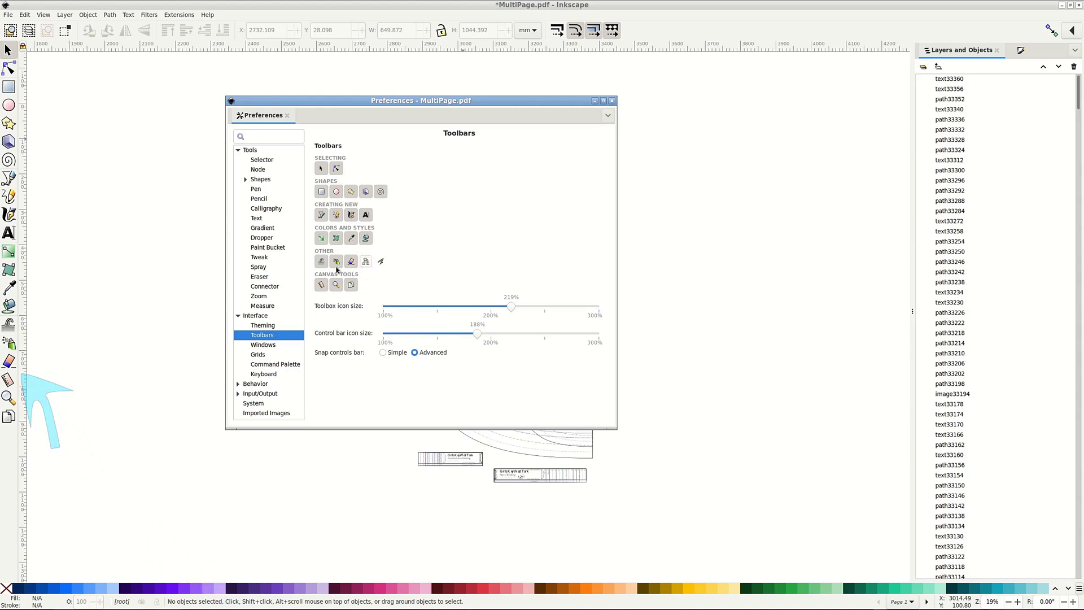
{"action": "left_click", "coordinate": [337, 264]}
- Set font scale to 107%, turn off the dark theme and choose Tango icons
{"action": "left_click_drag", "start_coordinate": [417, 215], "coordinate": [424, 214]}
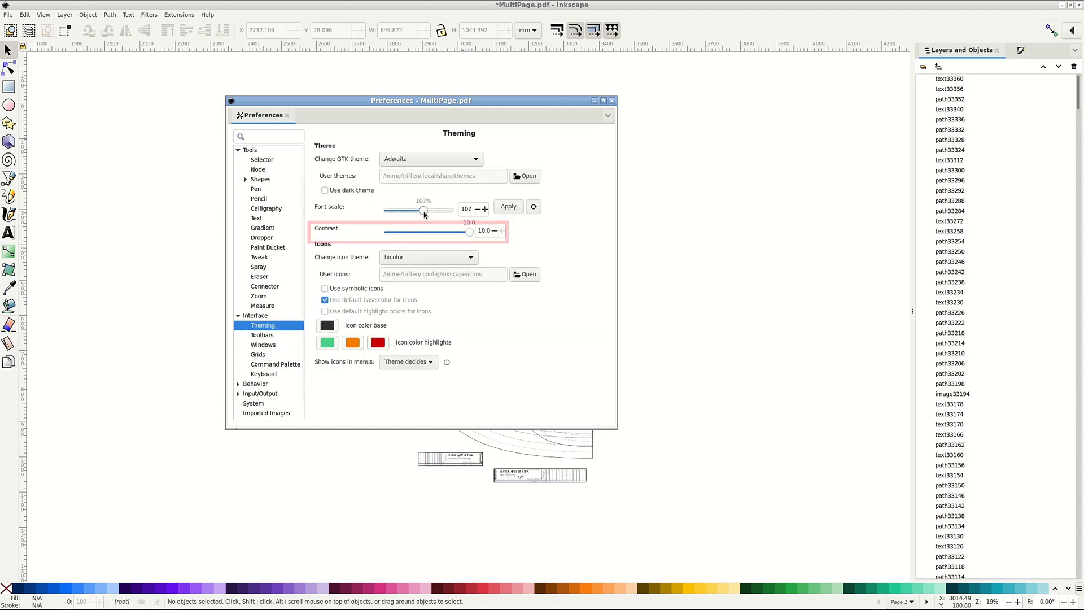
{"action": "left_click", "coordinate": [508, 208]}
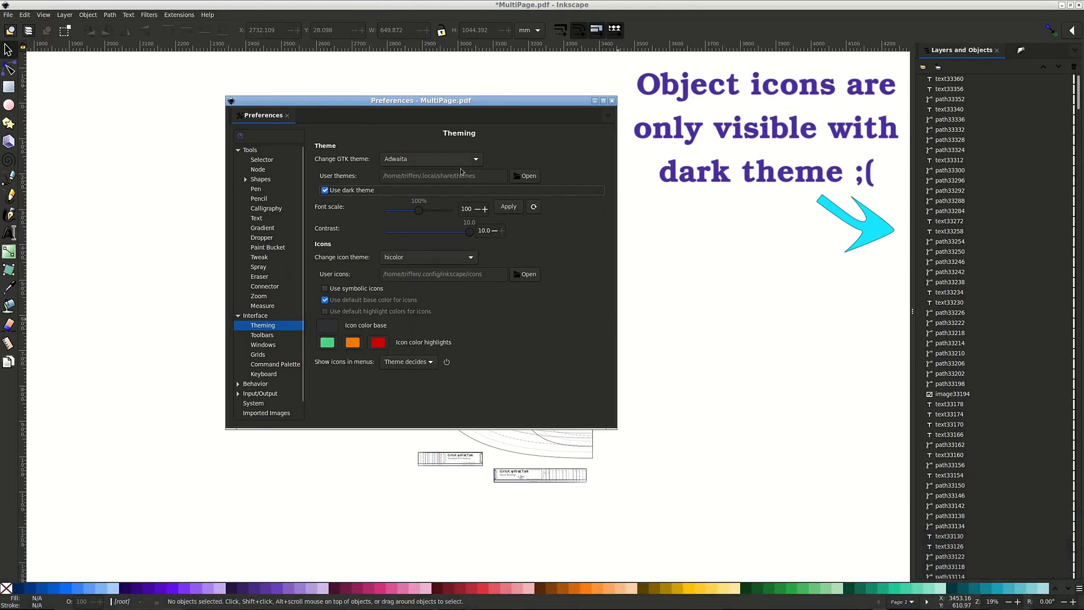
{"action": "left_click", "coordinate": [349, 192]}
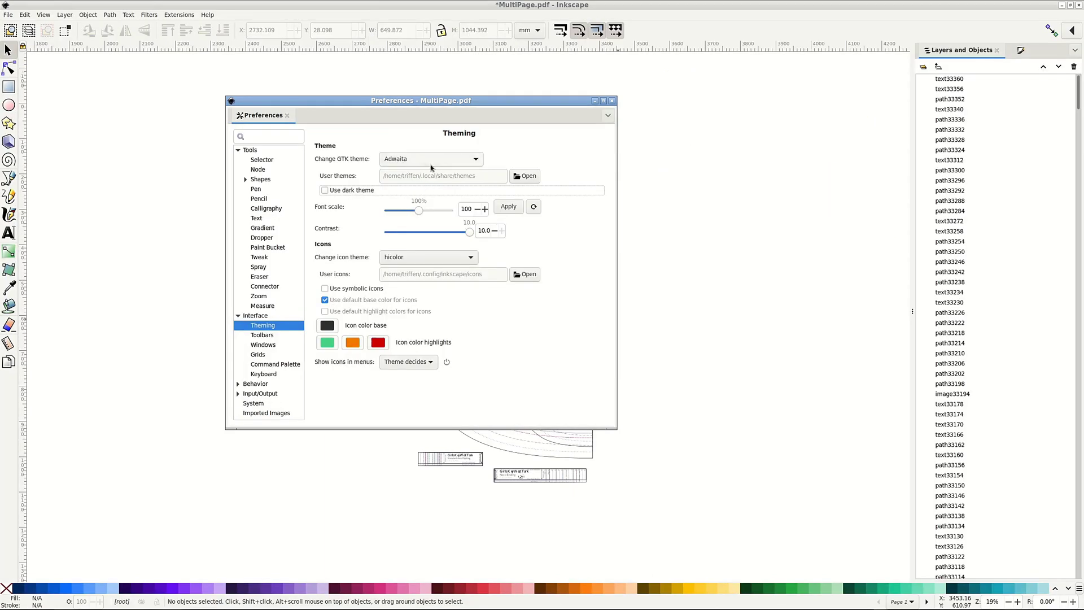
{"action": "left_click", "coordinate": [434, 258]}
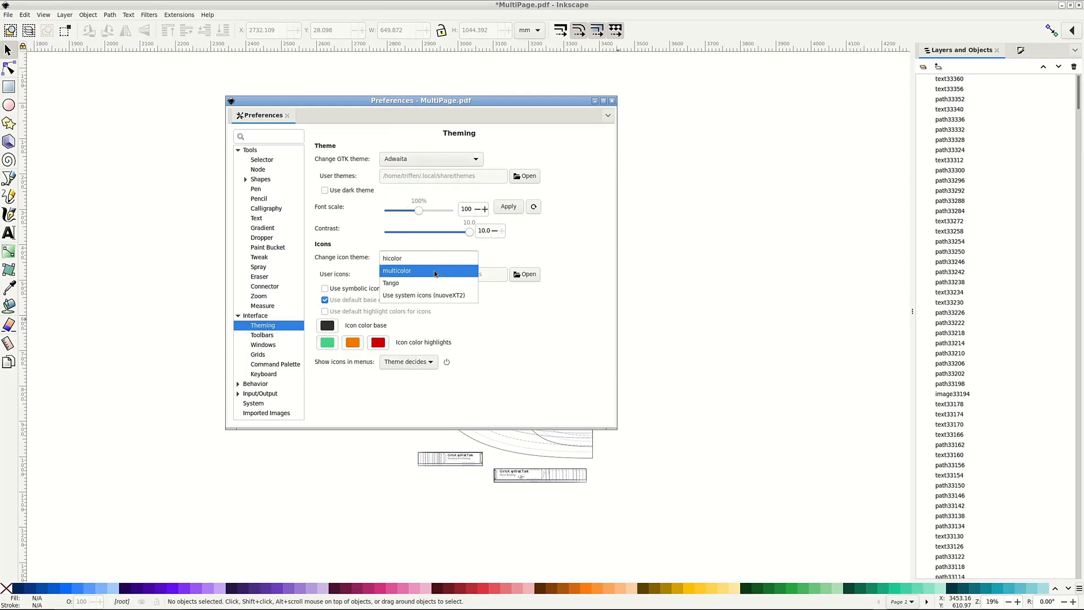
{"action": "left_click", "coordinate": [435, 271]}
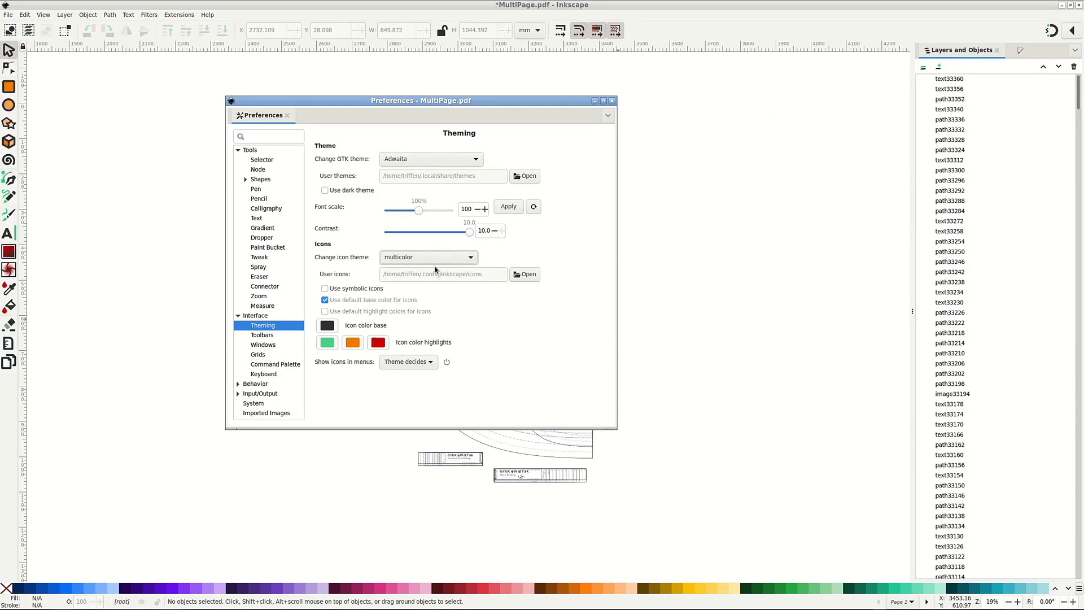
{"action": "left_click", "coordinate": [436, 261]}
{"action": "left_click", "coordinate": [436, 271]}
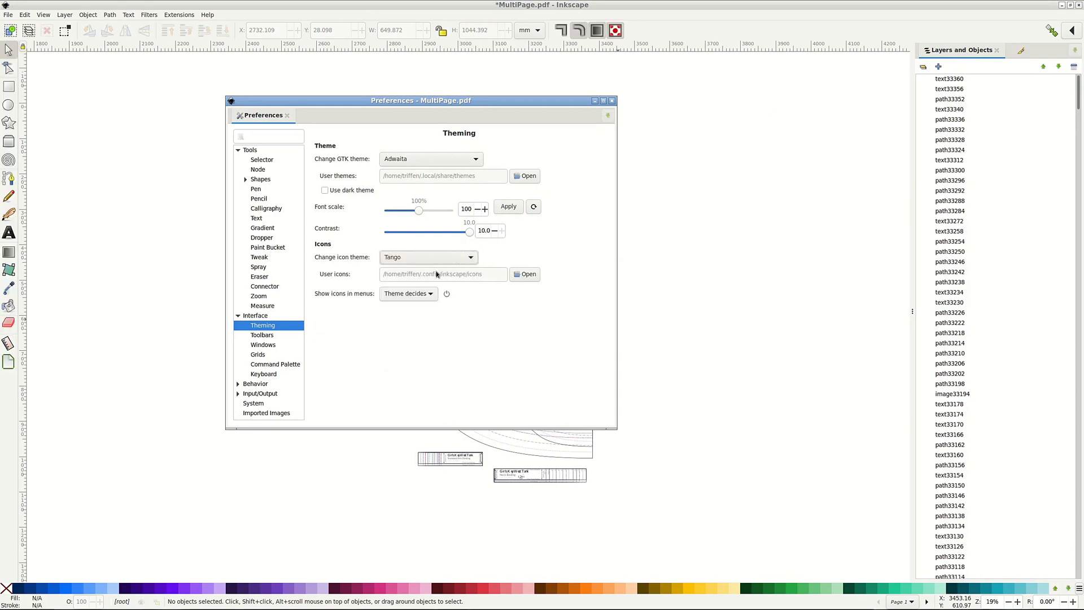
- Set handle size to 7 and drop SideSeams35h10v3Pieces.pdf into a new document
{"action": "left_click", "coordinate": [268, 317]}
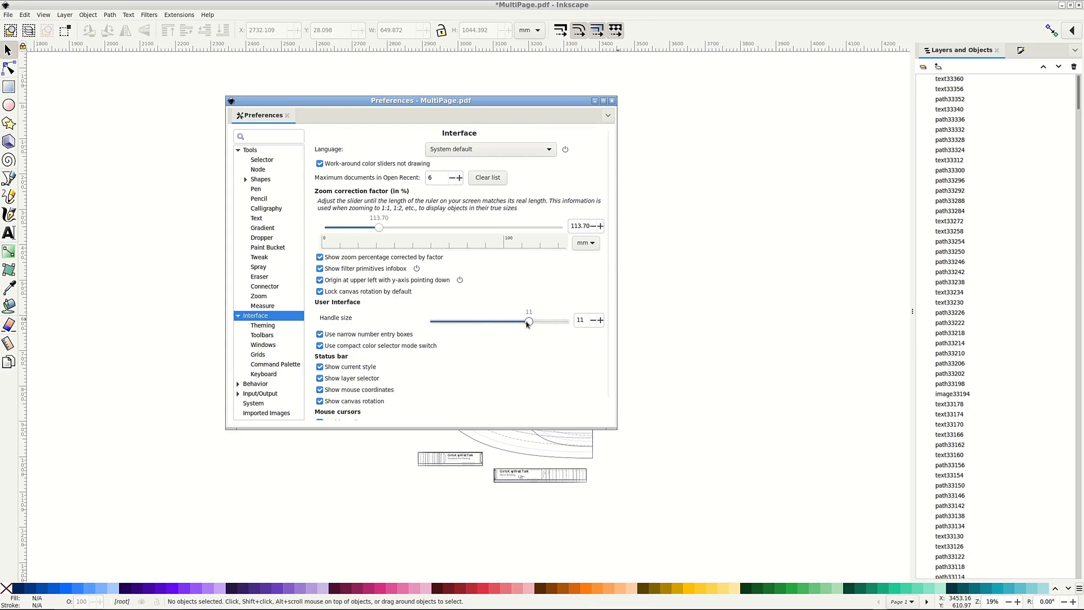
{"action": "left_click_drag", "start_coordinate": [527, 324], "coordinate": [502, 327]}
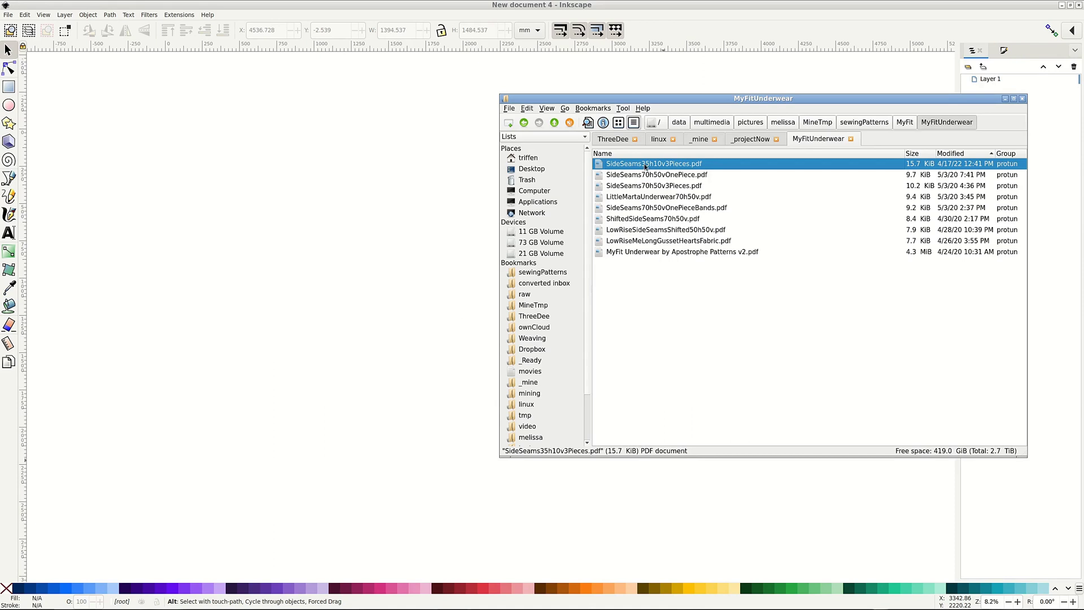
{"action": "left_click_drag", "start_coordinate": [645, 166], "coordinate": [404, 311]}
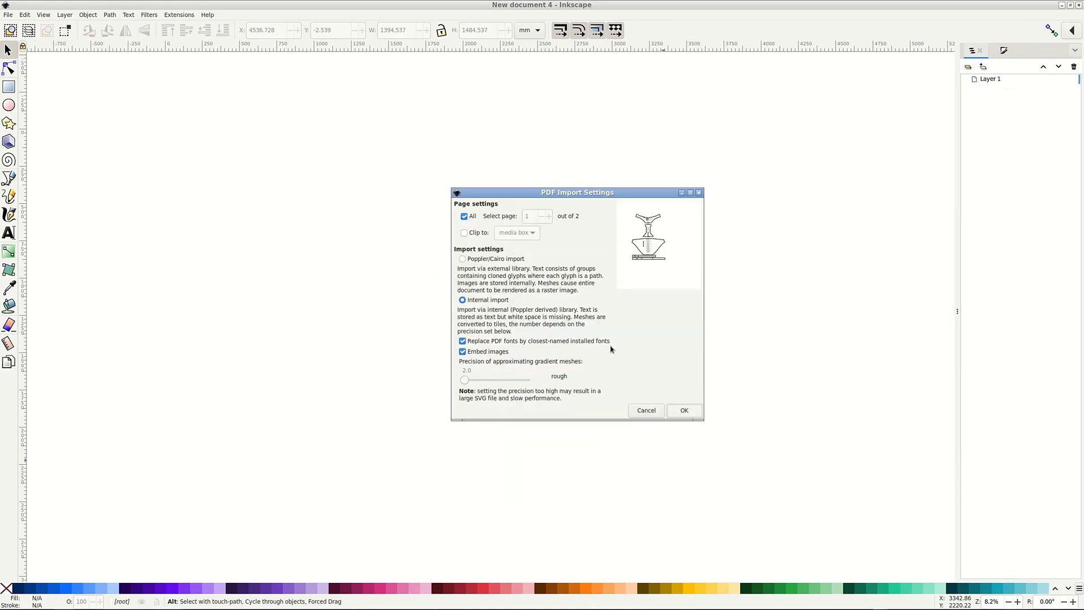
- Import all PDF pages, delete the grid page and zoom to fit the pattern pieces
{"action": "left_click", "coordinate": [698, 415]}
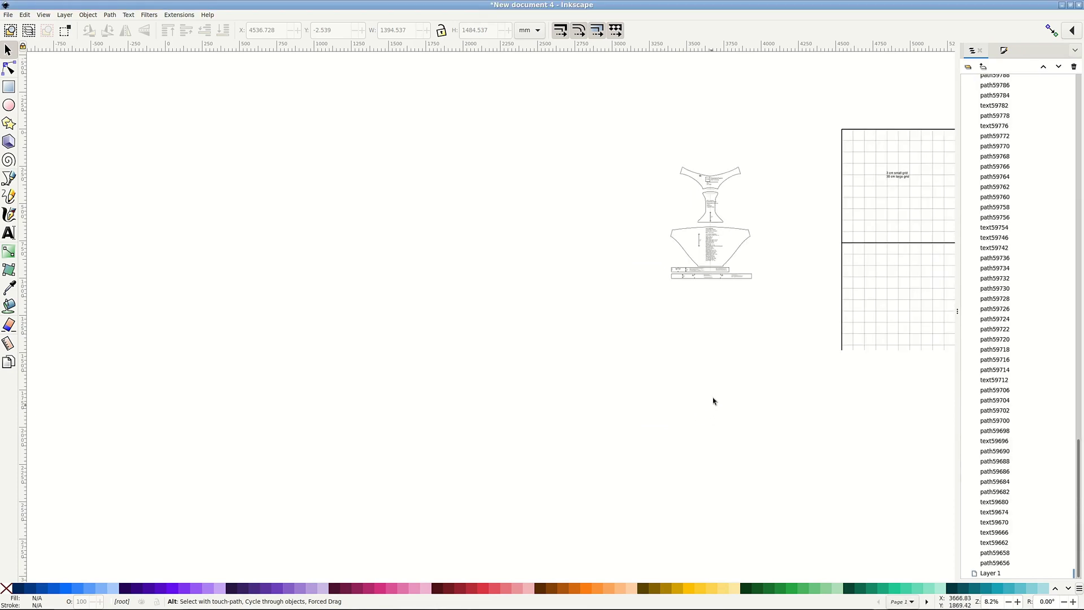
{"action": "scroll", "coordinate": [784, 322], "scroll_direction": "right", "scroll_amount": 10}
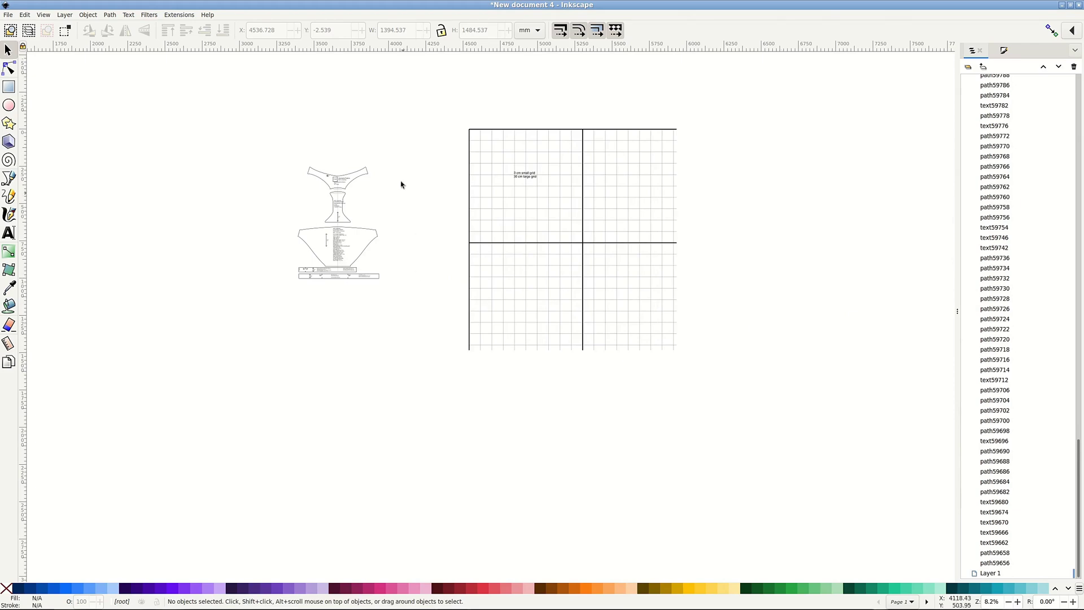
{"action": "left_click", "coordinate": [694, 380]}
{"action": "key", "text": "Delete"}
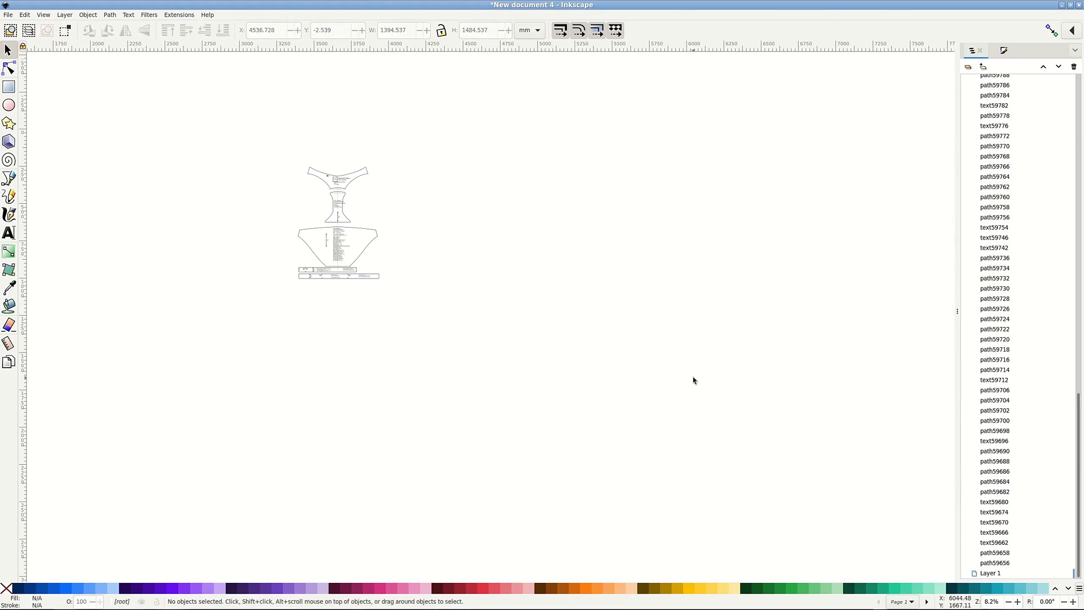
{"action": "key", "text": "4"}
- Save the document as MultiPage.pdf with a 500 mm bleed margin
{"action": "left_click", "coordinate": [7, 15]}
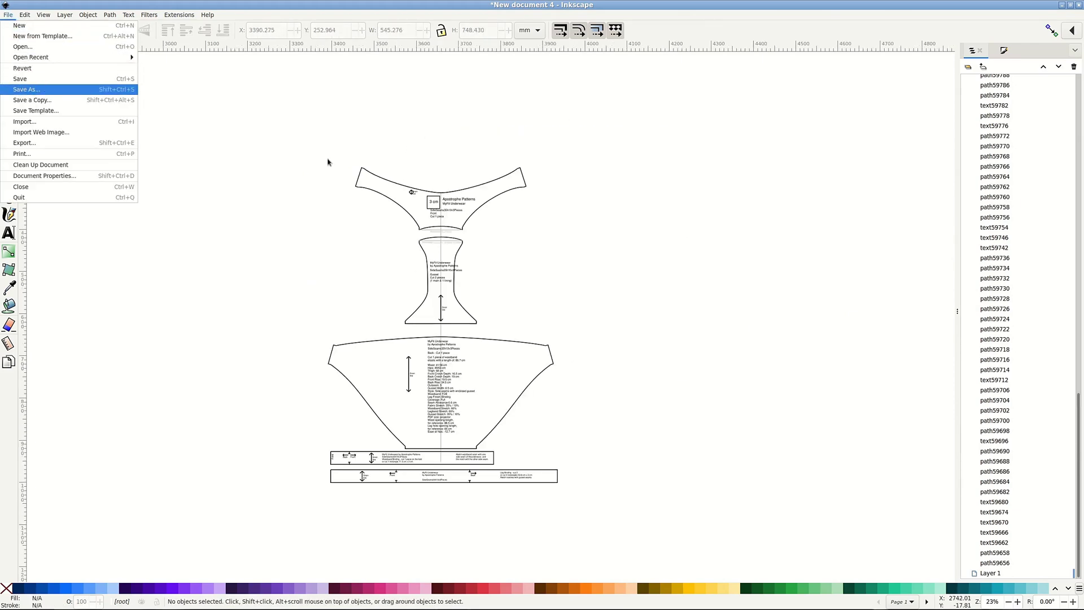
{"action": "key", "text": "Return"}
{"action": "key", "text": "Return"}
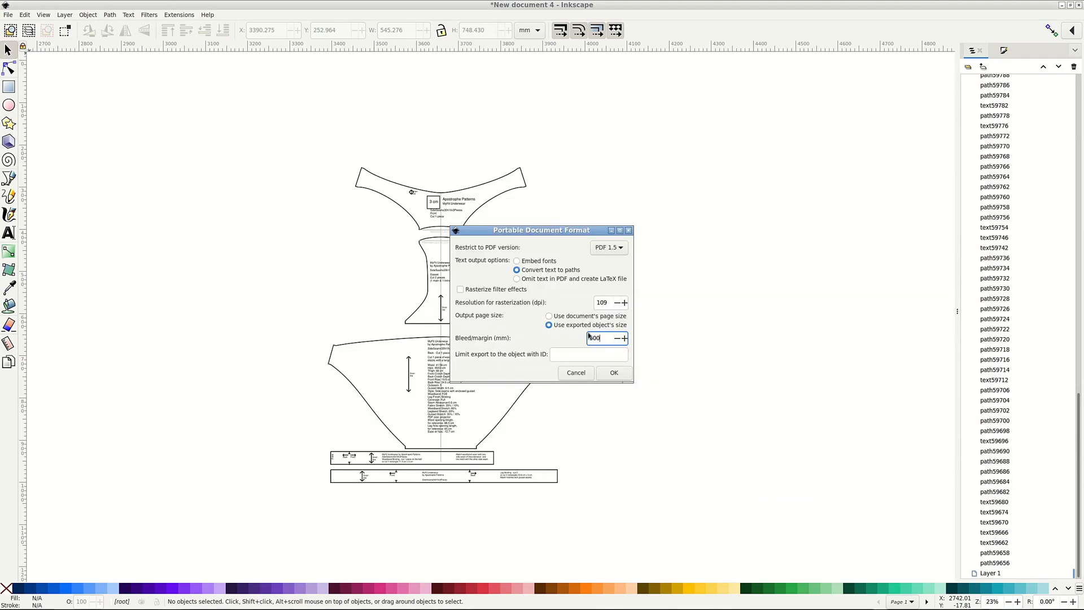
{"action": "left_click", "coordinate": [615, 373]}
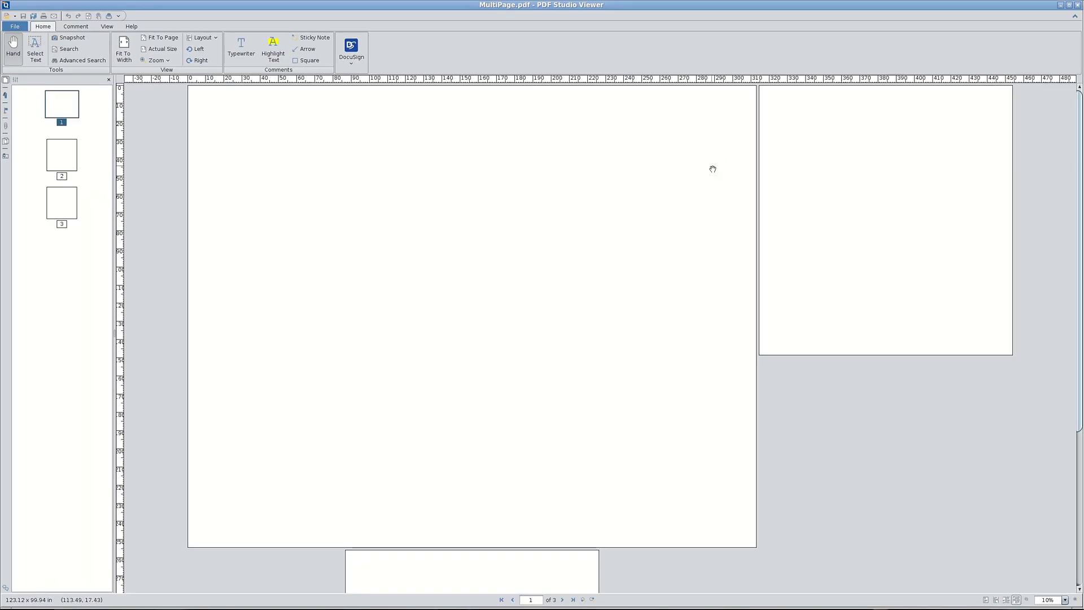
{"action": "scroll", "coordinate": [713, 170], "scroll_direction": "down", "scroll_amount": 5}
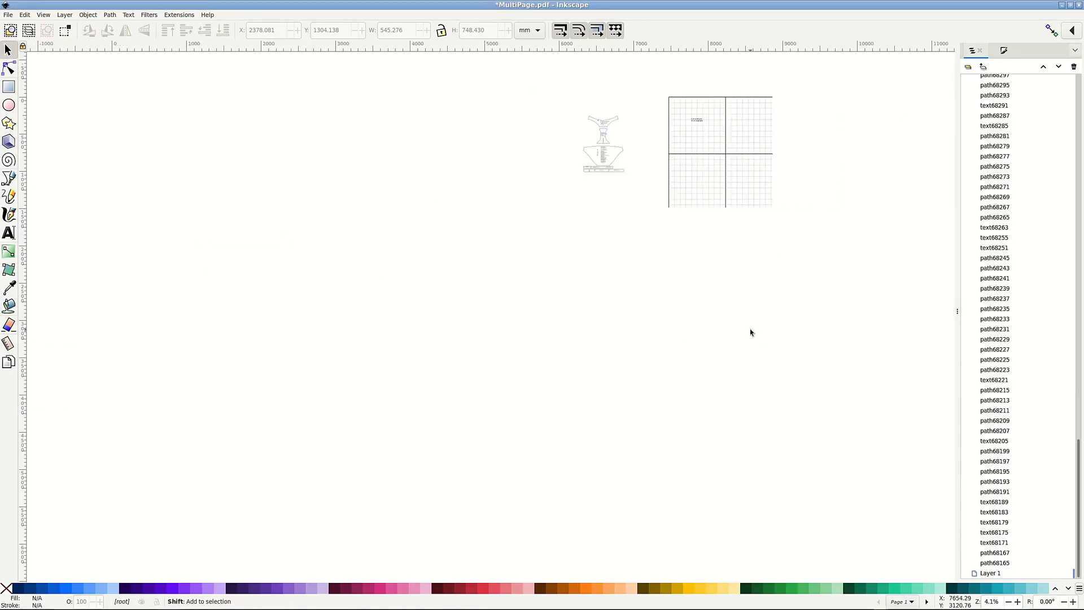
- Drag SideSeams35h10v3Pieces.pdf from the file manager onto the canvas to import its pieces
{"action": "left_click_drag", "start_coordinate": [520, 215], "coordinate": [689, 387]}
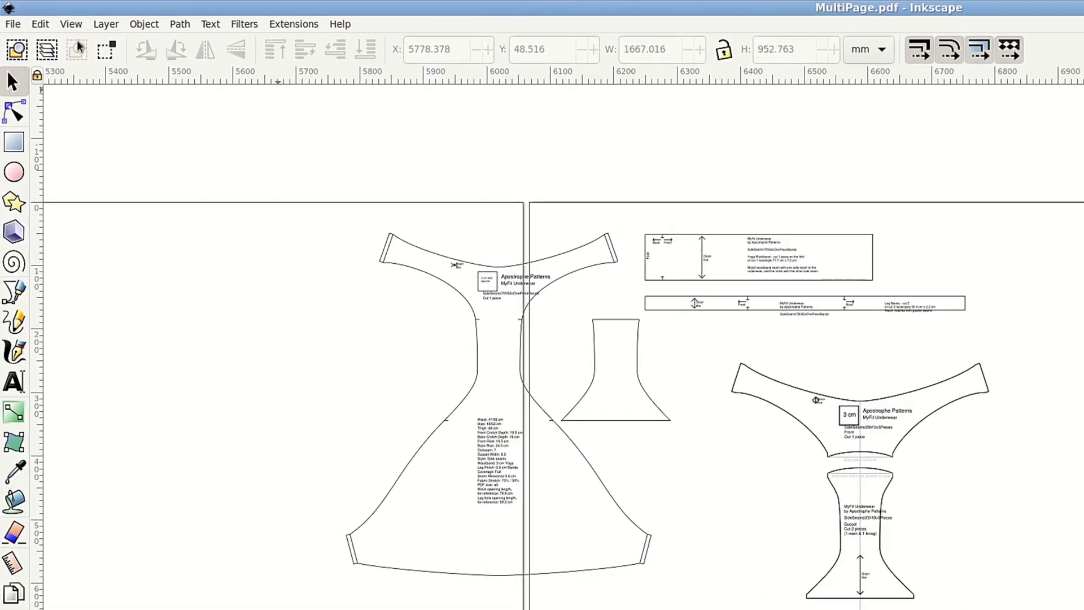
- Export the document as Portable Document Format (*.pdf), selecting the bleed margin value to replace
{"action": "left_click", "coordinate": [7, 17]}
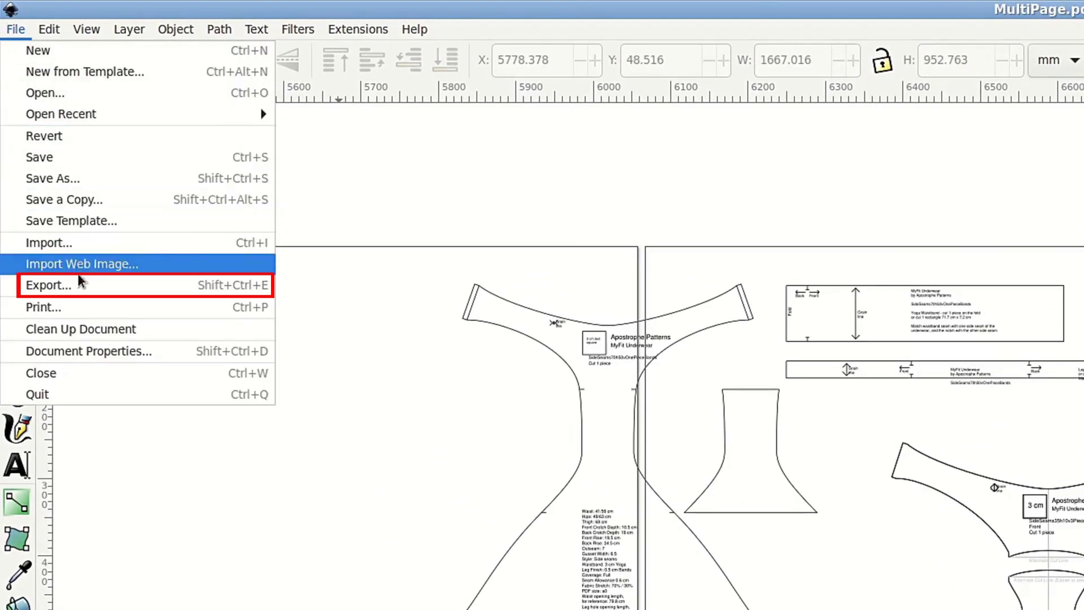
{"action": "left_click", "coordinate": [76, 284]}
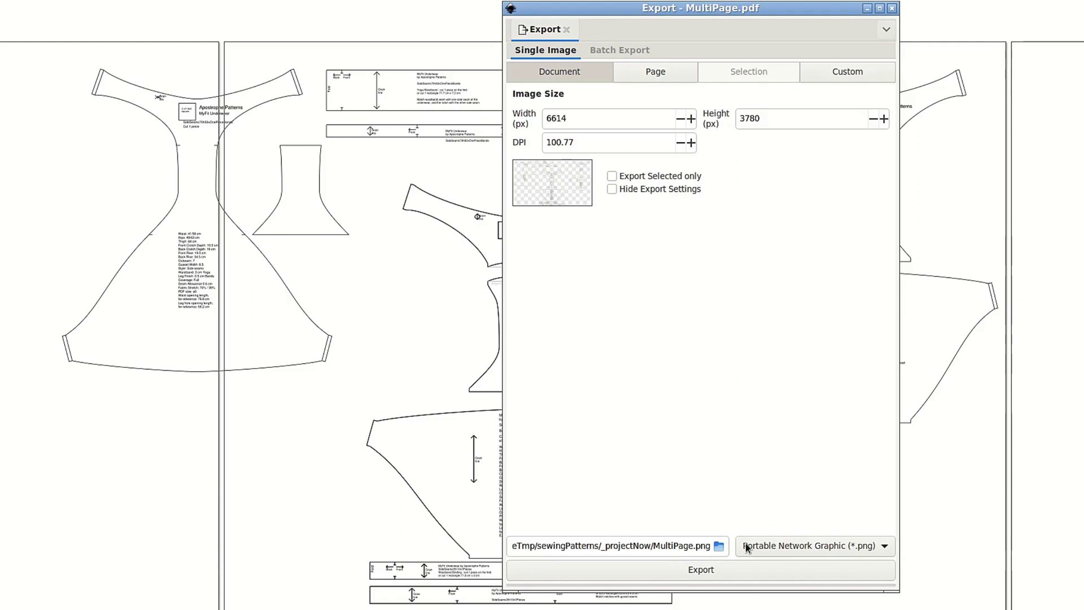
{"action": "left_click", "coordinate": [794, 545]}
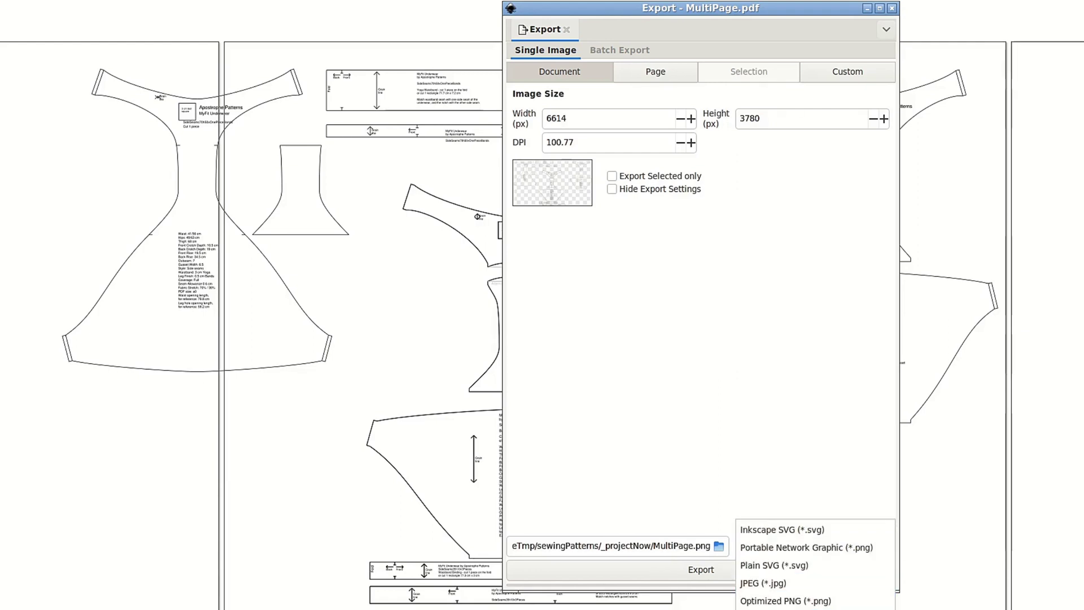
{"action": "left_click", "coordinate": [802, 601]}
{"action": "left_click", "coordinate": [700, 572]}
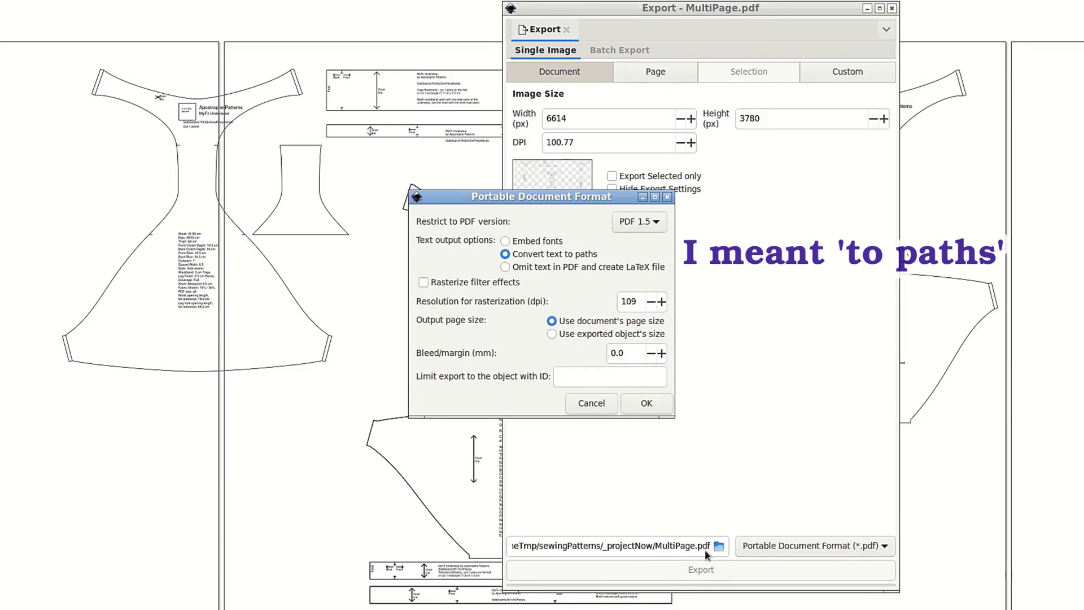
{"action": "left_click_drag", "start_coordinate": [627, 354], "coordinate": [595, 355]}
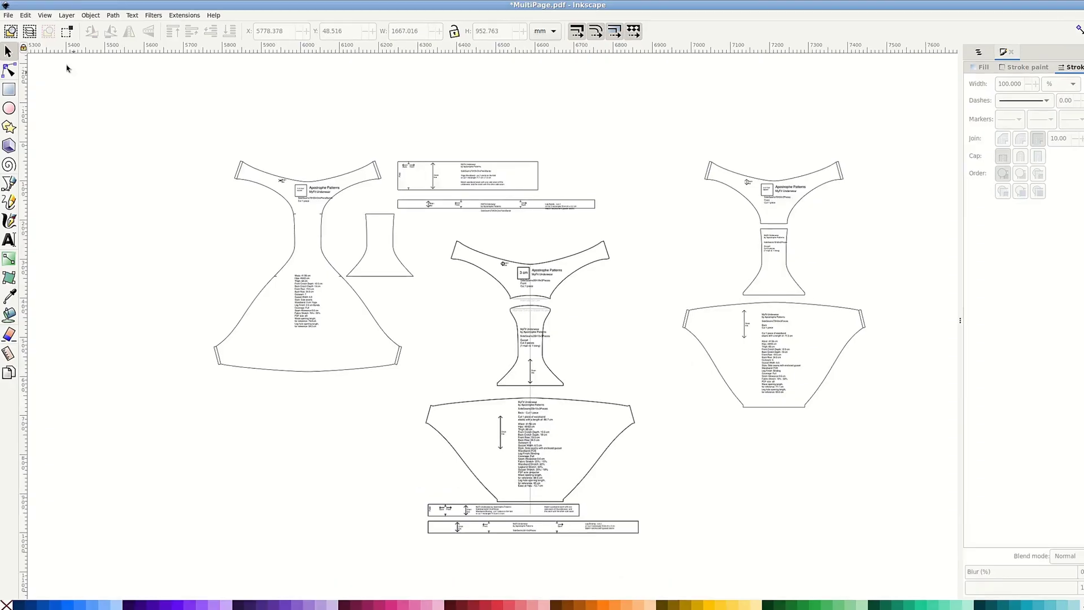
- Tick Border in Document Properties and zoom out to see the page outline
{"action": "left_click", "coordinate": [35, 15]}
{"action": "left_click", "coordinate": [66, 331]}
{"action": "left_click", "coordinate": [293, 308]}
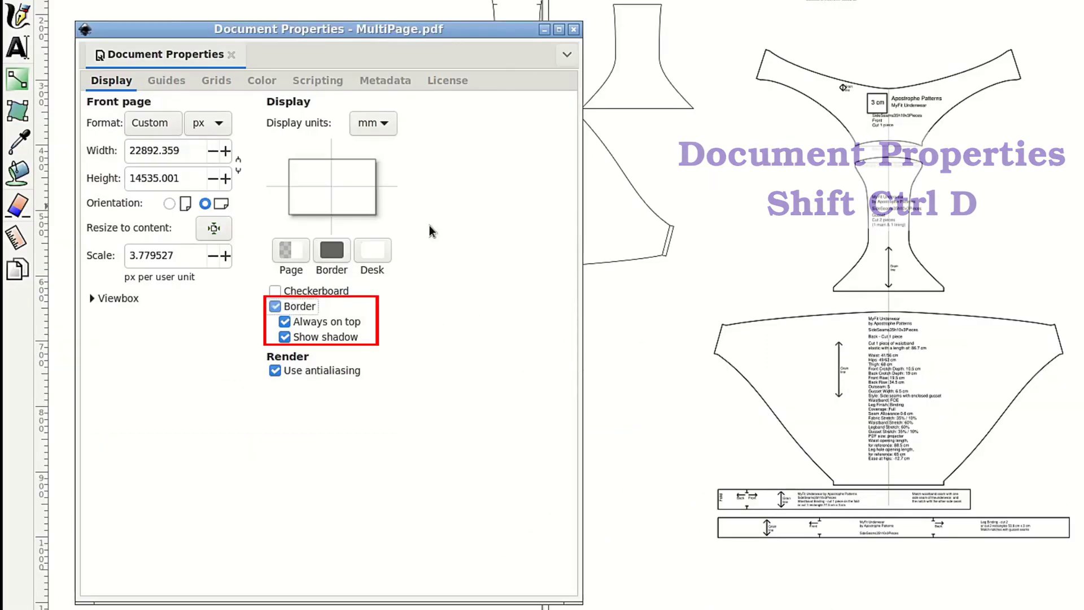
{"action": "left_click", "coordinate": [573, 30]}
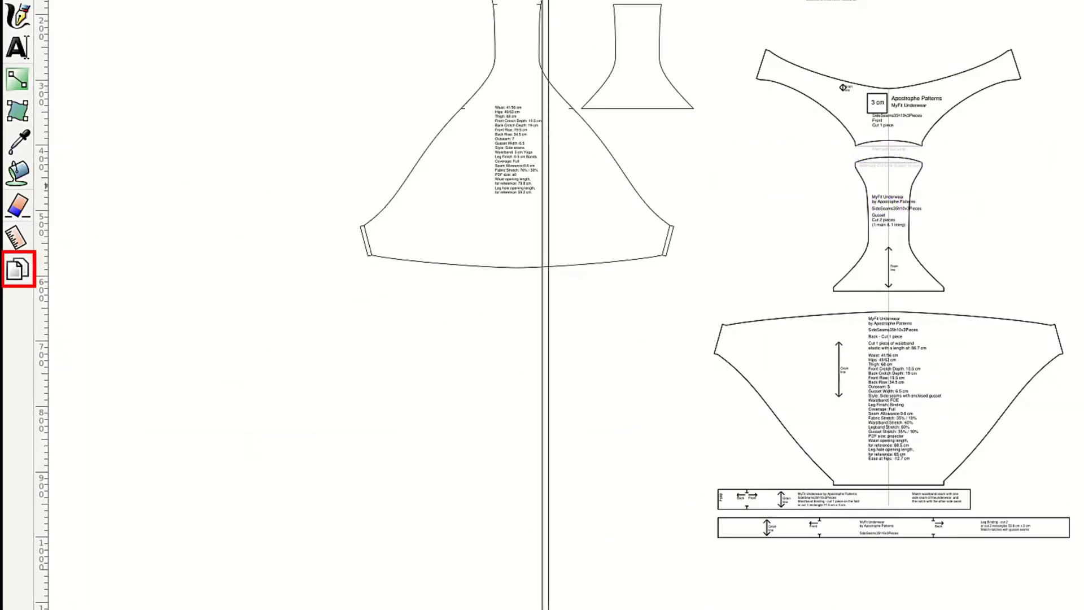
{"action": "scroll", "coordinate": [565, 305], "scroll_direction": "down", "scroll_amount": 5}
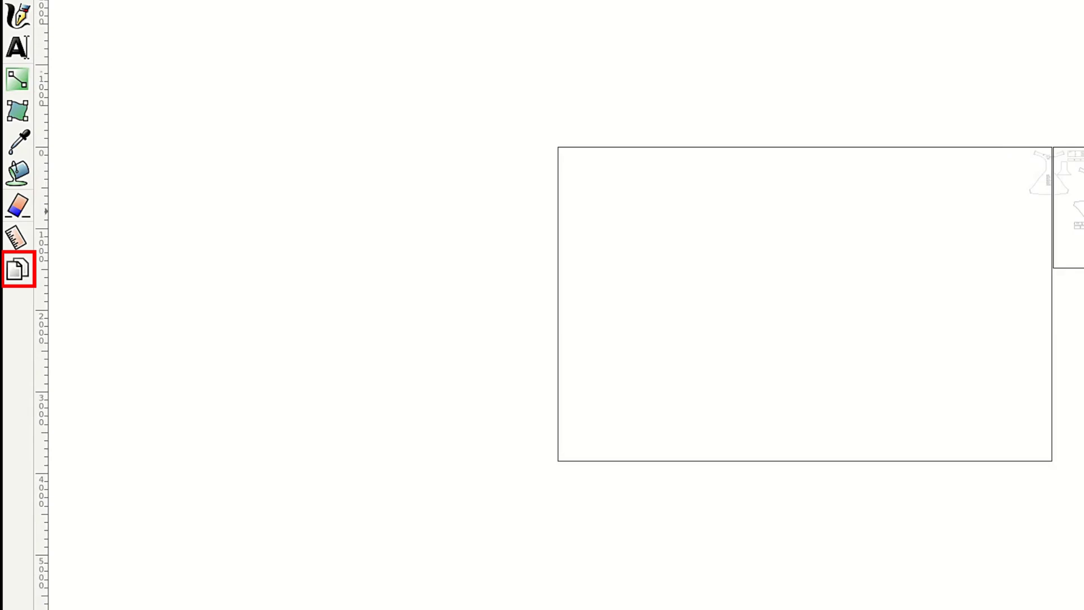
- With the Pages tool, delete the empty first page and stretch the remaining page around the pattern pieces
{"action": "left_click", "coordinate": [14, 270]}
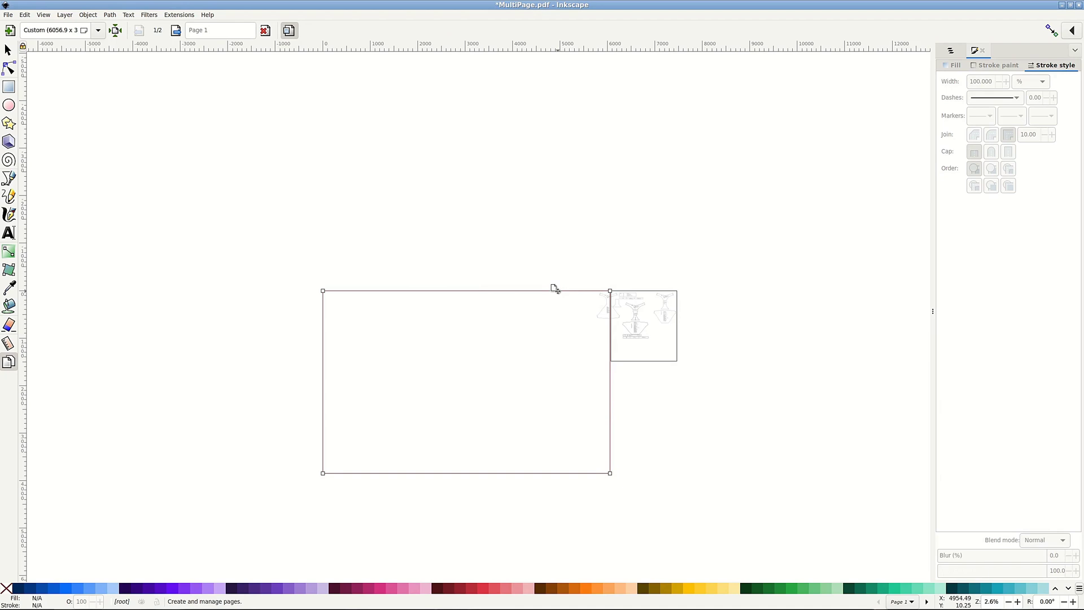
{"action": "key", "text": "Delete"}
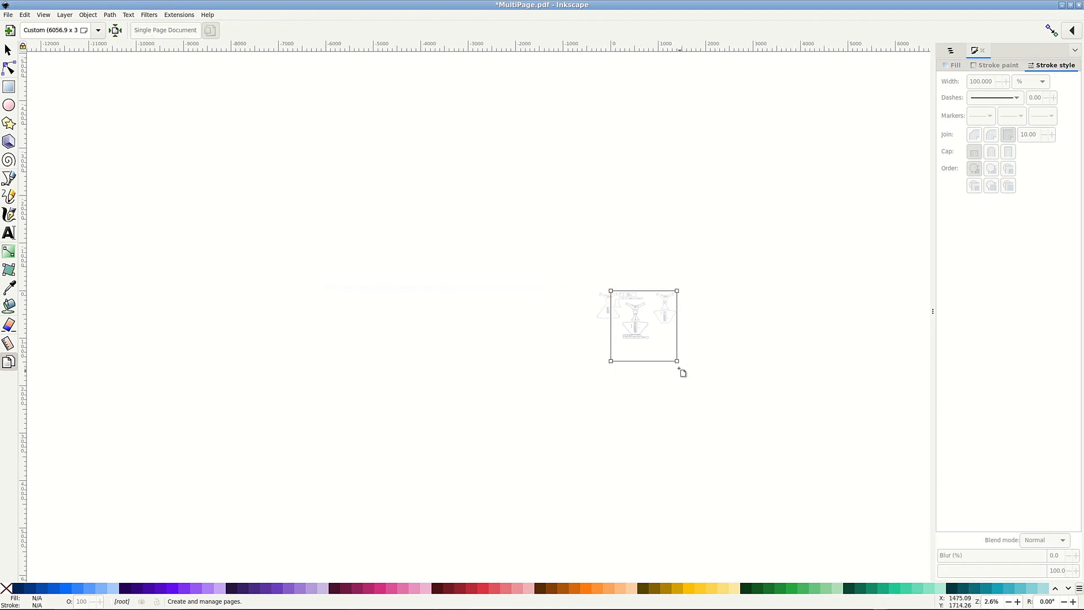
{"action": "left_click_drag", "start_coordinate": [725, 392], "coordinate": [840, 464]}
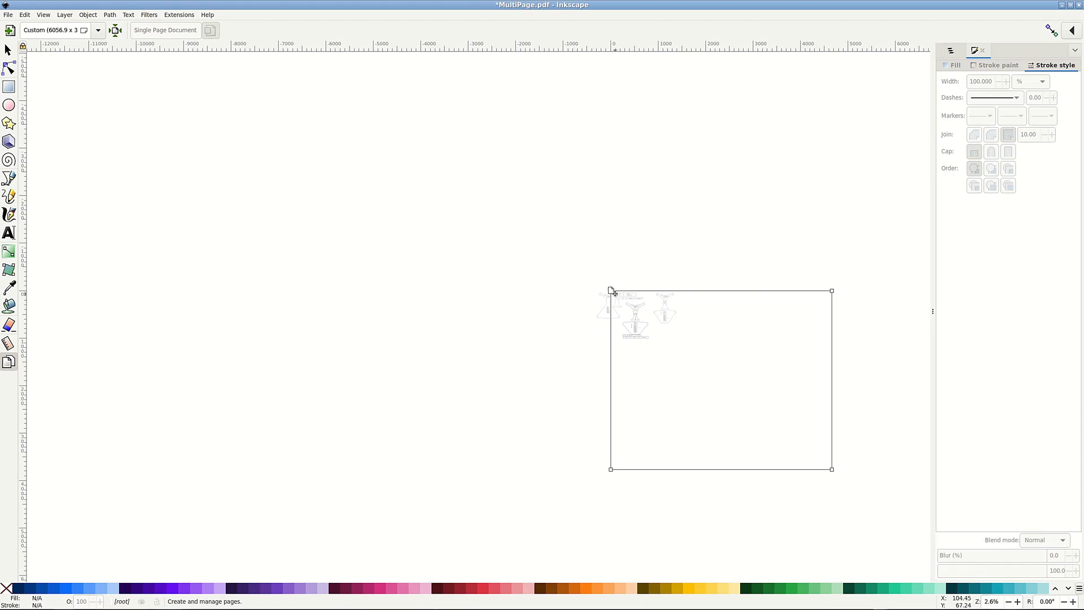
{"action": "left_click_drag", "start_coordinate": [611, 470], "coordinate": [496, 499]}
{"action": "left_click_drag", "start_coordinate": [497, 292], "coordinate": [472, 181]}
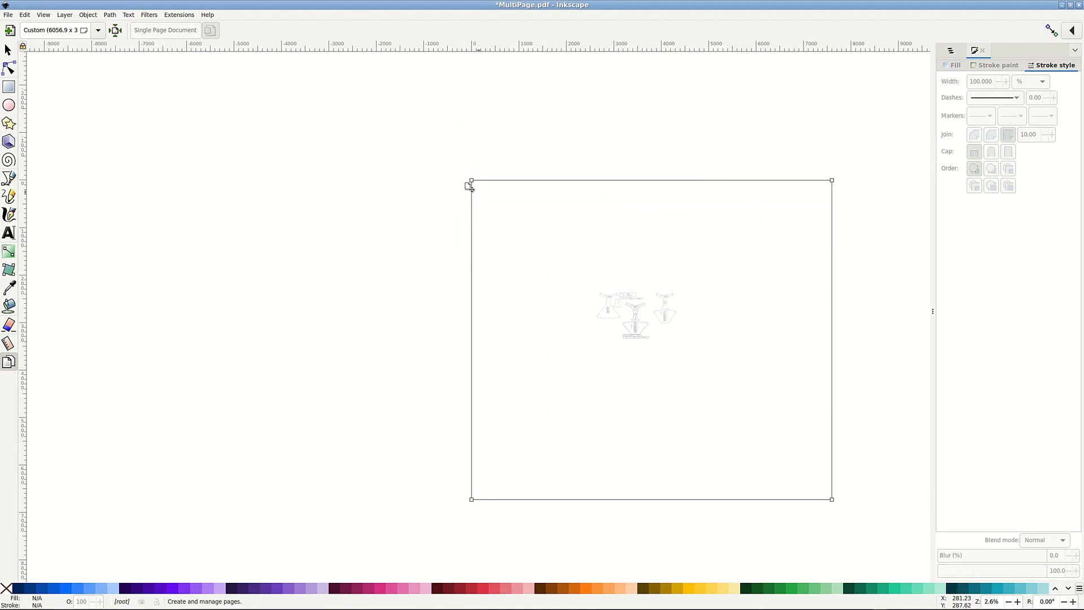
- Save the document as a PDF, bringing up the PDF options with 500.0 mm bleed
{"action": "left_click", "coordinate": [8, 14]}
{"action": "left_click", "coordinate": [23, 90]}
{"action": "key", "text": "Return"}
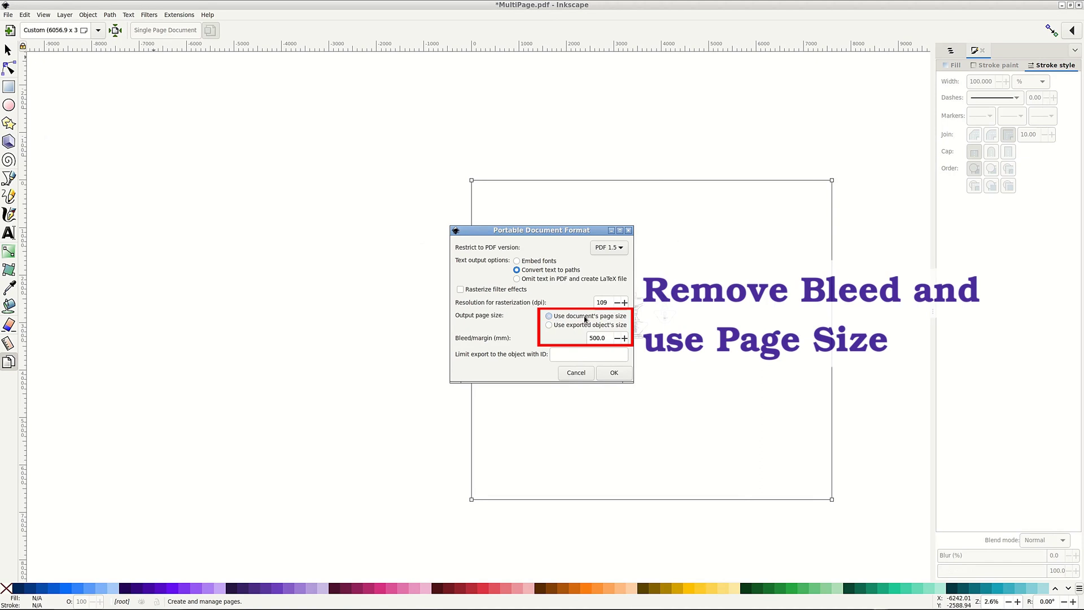
- Set the PDF bleed/margin to 0
{"action": "type", "text": "0"}
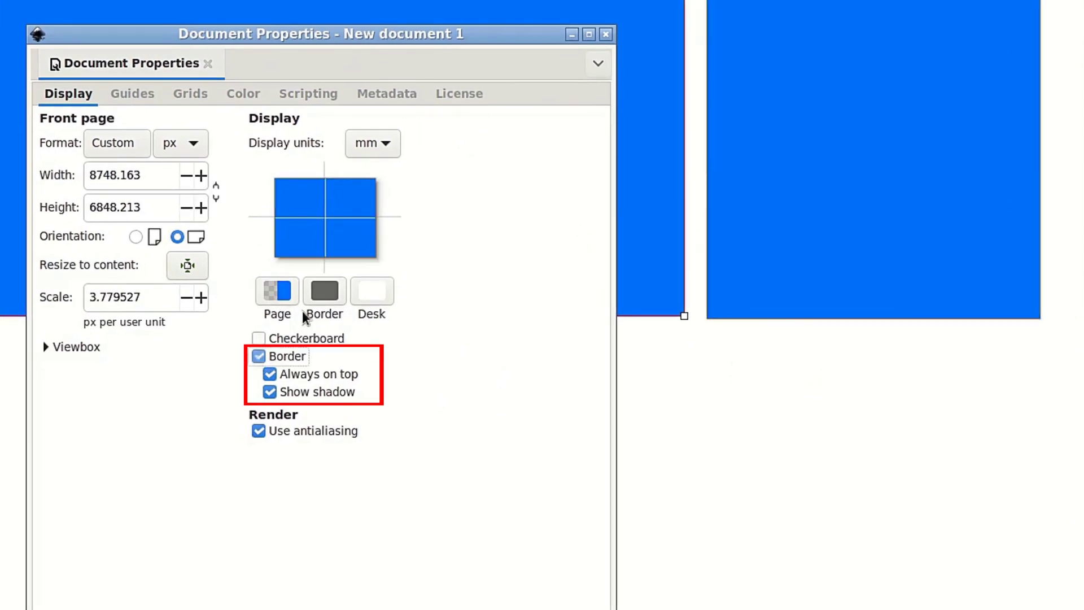
- Set the page background colour to transparent white (RGBA ffffff00)
{"action": "left_click", "coordinate": [274, 300]}
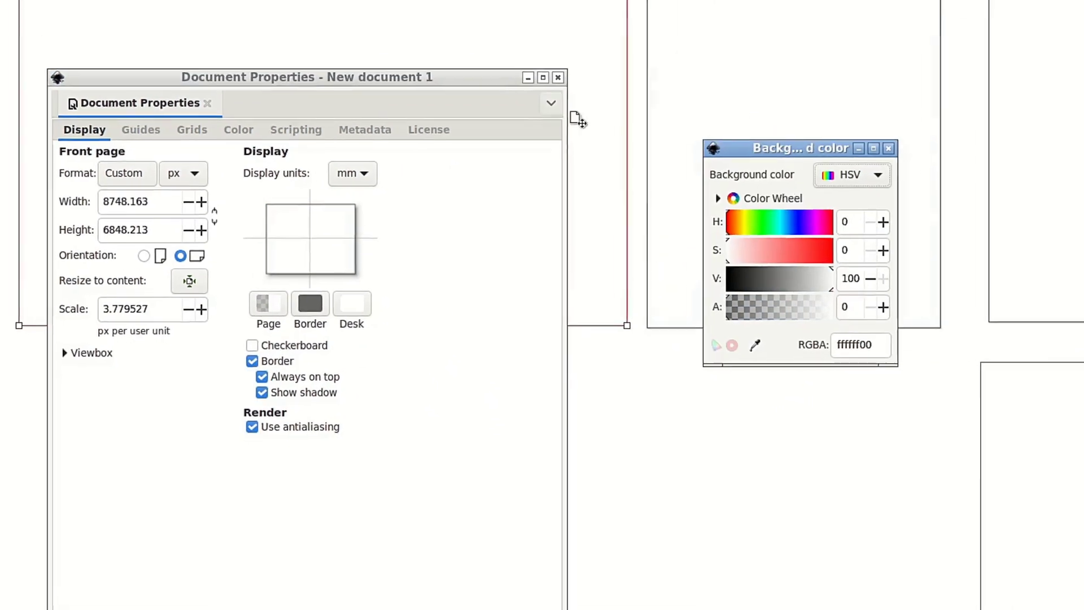
{"action": "left_click", "coordinate": [981, 114]}
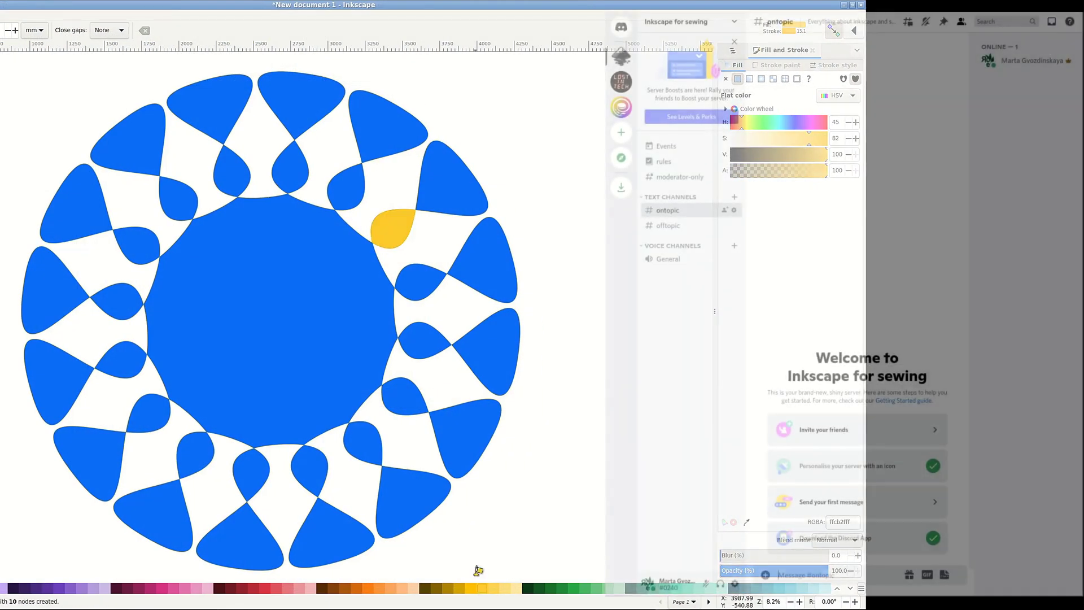
- Fill the flower centre and the left, bottom, right and upper-right lobes yellow
{"action": "left_click", "coordinate": [223, 169]}
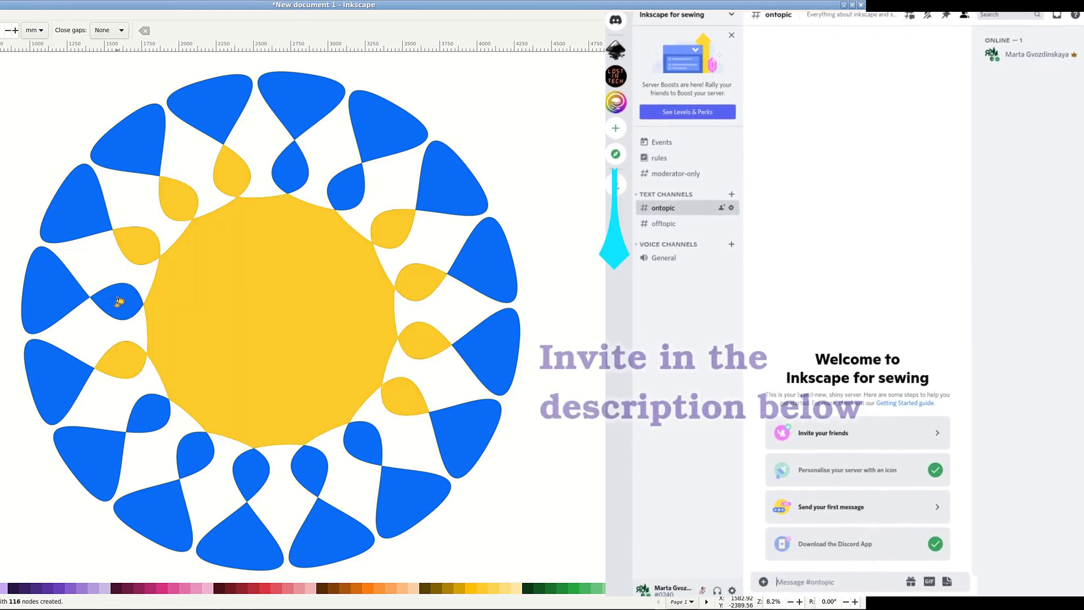
{"action": "left_click", "coordinate": [43, 300]}
{"action": "left_click", "coordinate": [254, 551]}
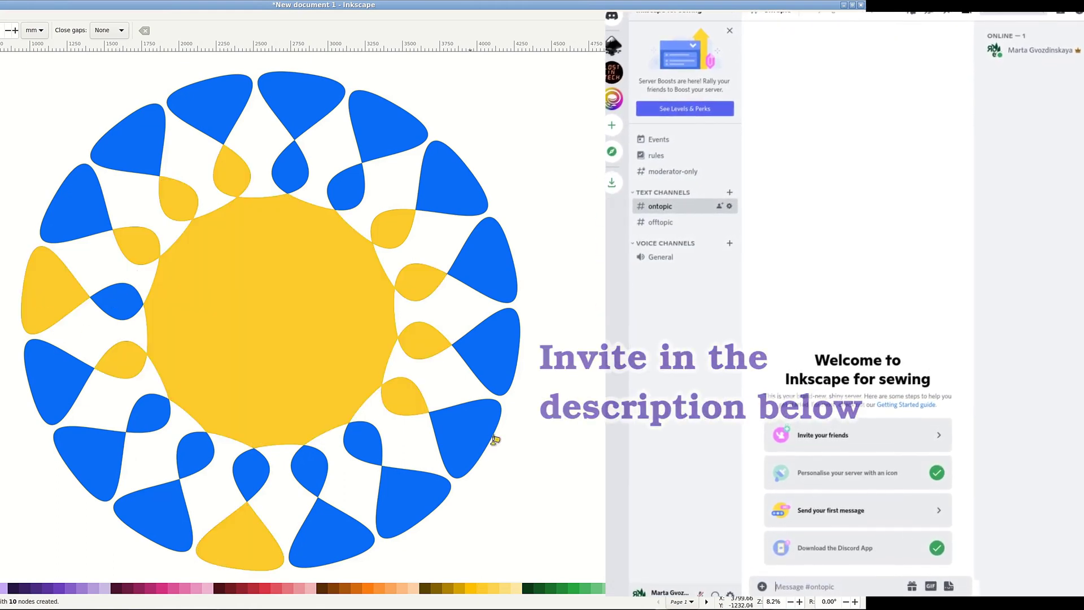
{"action": "left_click", "coordinate": [505, 346]}
{"action": "left_click", "coordinate": [377, 129]}
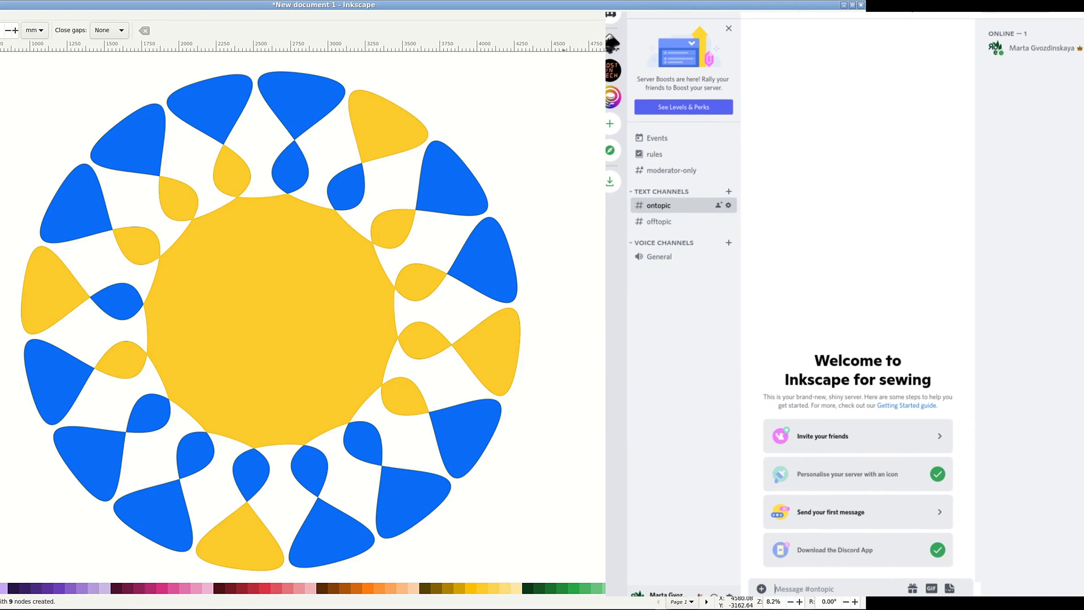